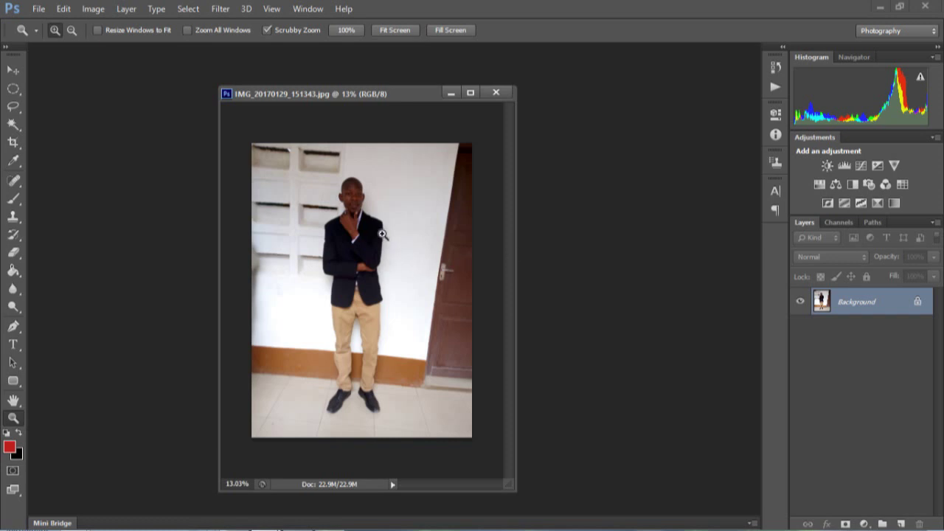
Zoom in one step on the opened photo IMG_20170129_151343.jpg.
click(394, 259)
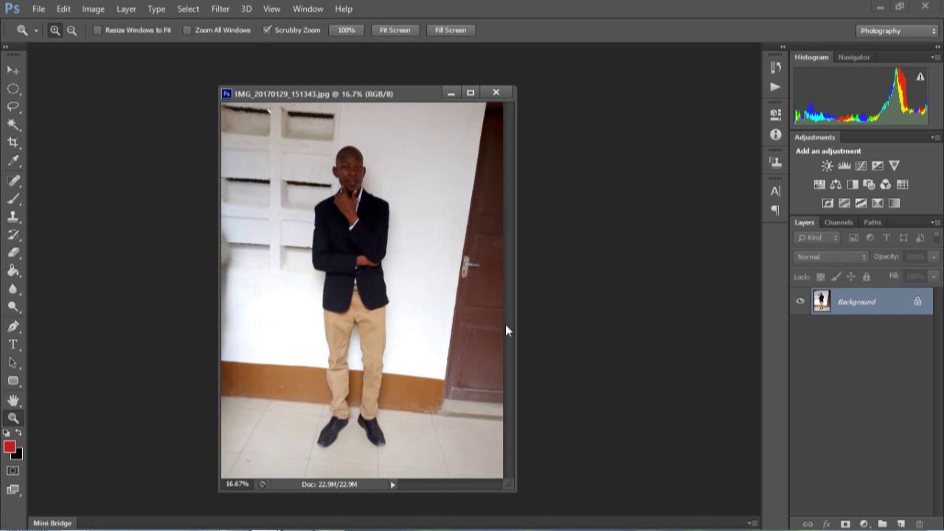
Add a Brightness/Contrast adjustment layer with raised brightness above the Background layer.
click(828, 165)
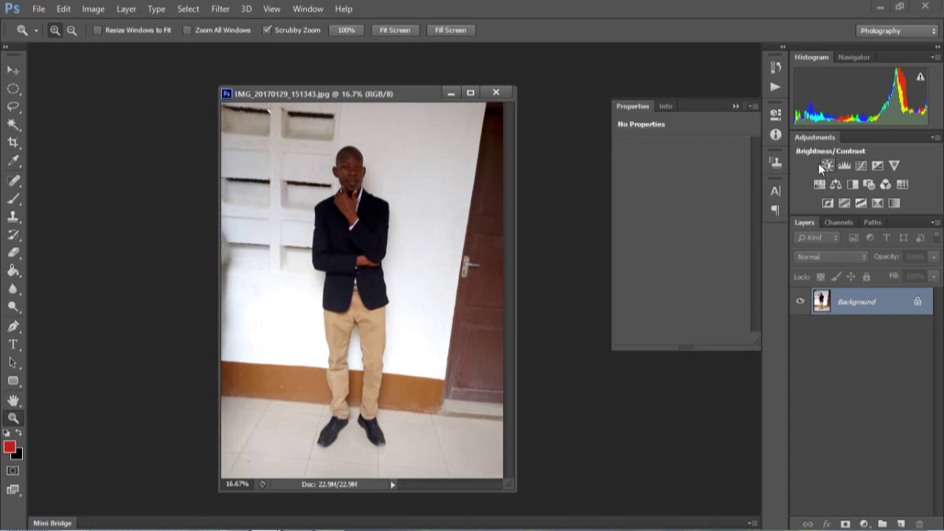
mouse_move(683, 181)
mouse_down()
mouse_move(700, 179)
mouse_move(674, 183)
mouse_up()
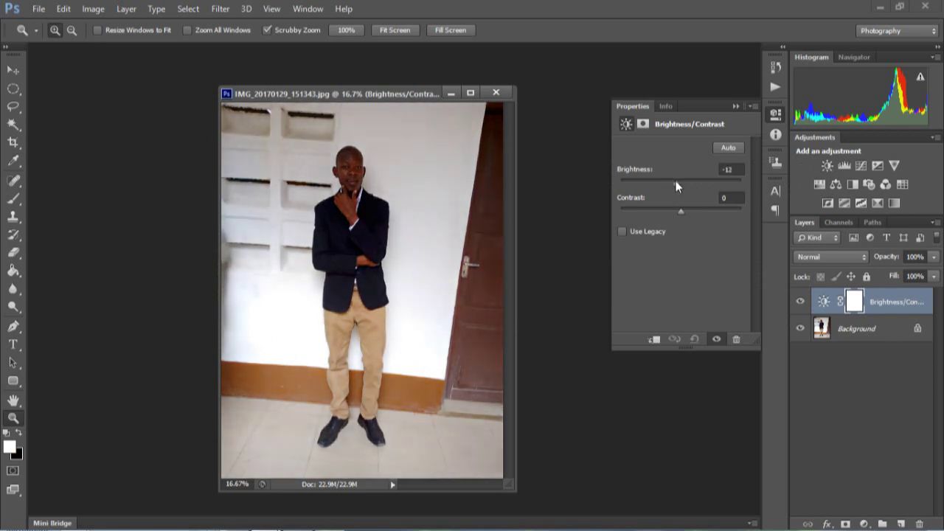
click(731, 106)
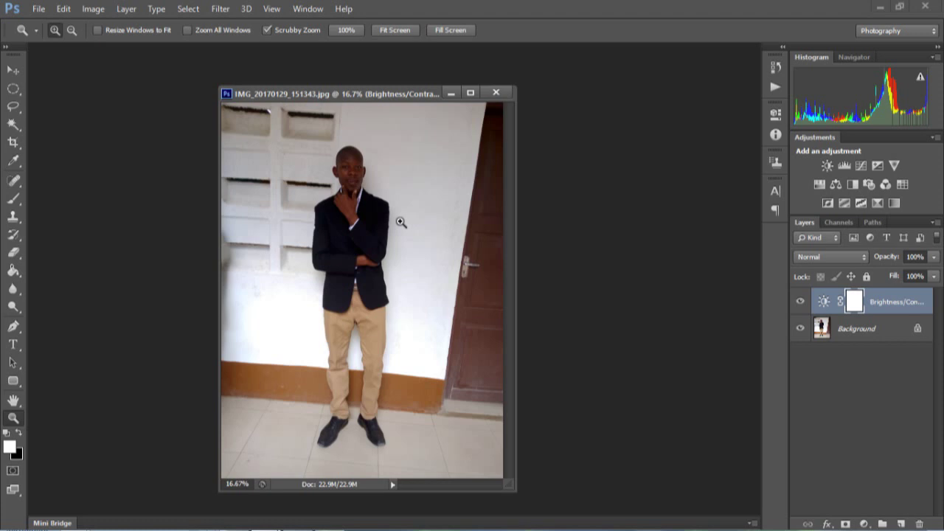
Select the man from head to shoes with the Quick Selection Tool in Add mode.
click(18, 132)
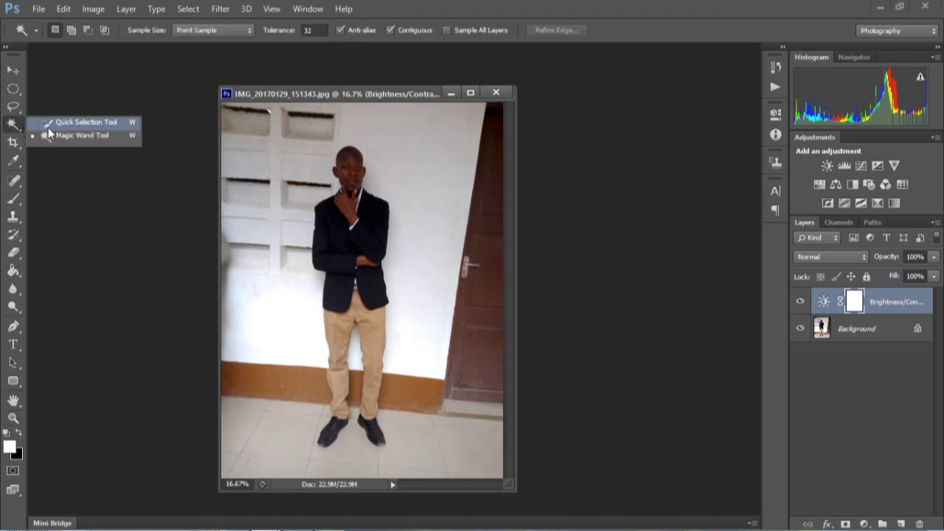
click(48, 126)
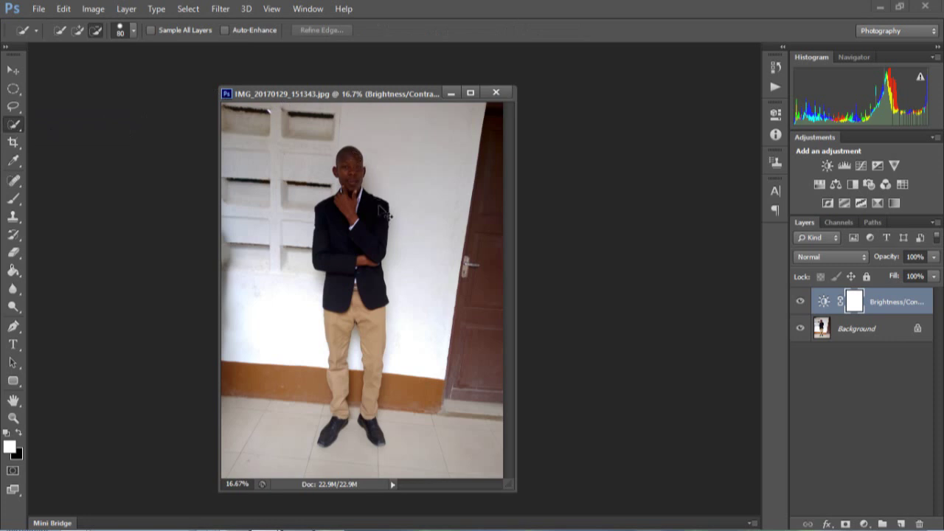
key(ctrl+0)
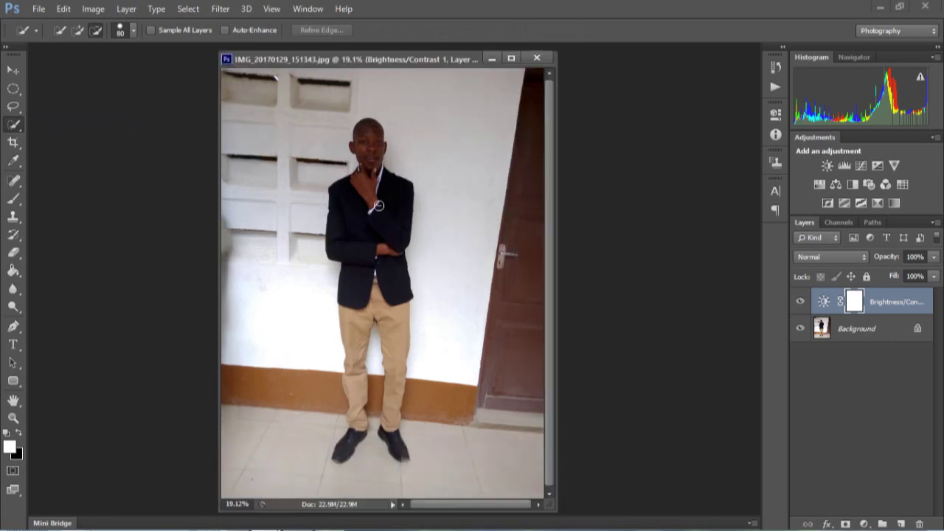
click(78, 32)
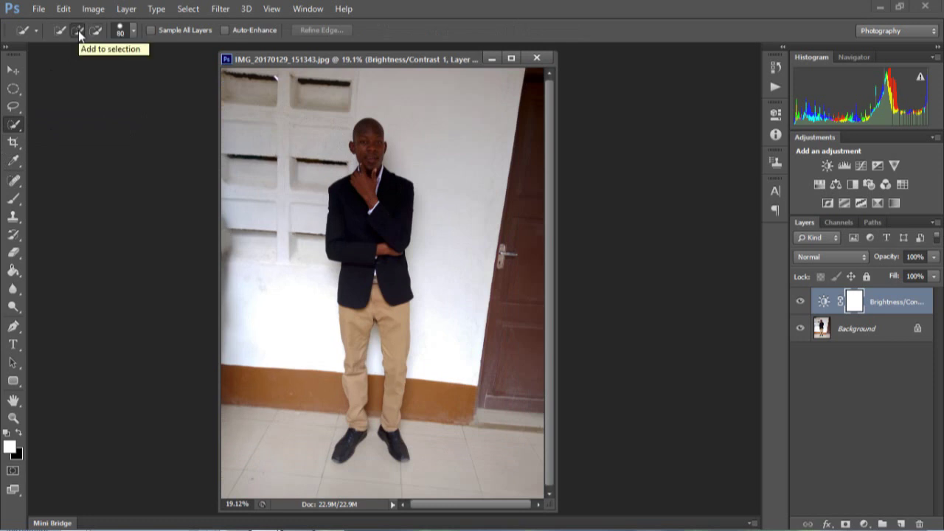
mouse_move(366, 144)
mouse_down()
mouse_move(373, 218)
mouse_move(388, 220)
mouse_move(382, 318)
mouse_move(398, 341)
mouse_move(353, 302)
mouse_move(349, 364)
mouse_move(370, 385)
mouse_move(360, 376)
mouse_move(361, 418)
mouse_move(347, 444)
mouse_move(372, 433)
mouse_move(398, 454)
mouse_up()
click(494, 438)
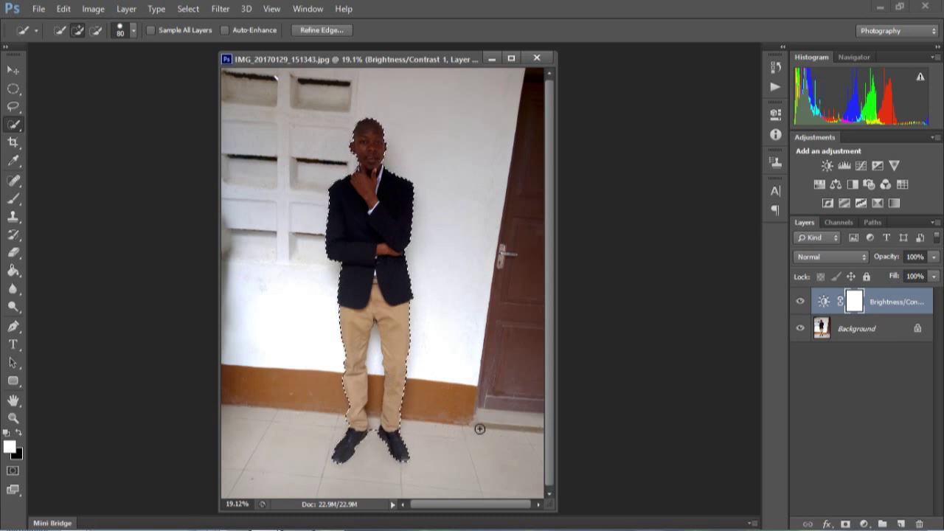
Preview the selection as a Quick Mask and zoom to 200% on the legs.
key(q)
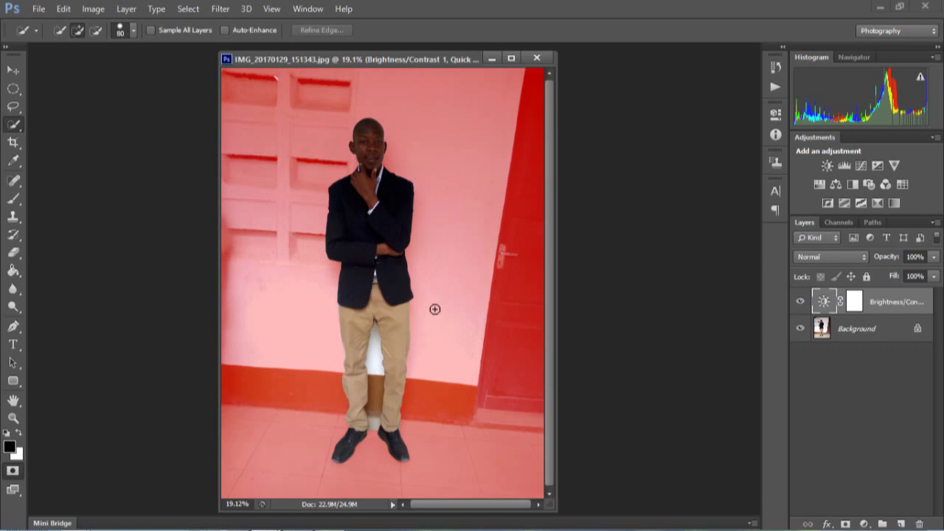
key(q)
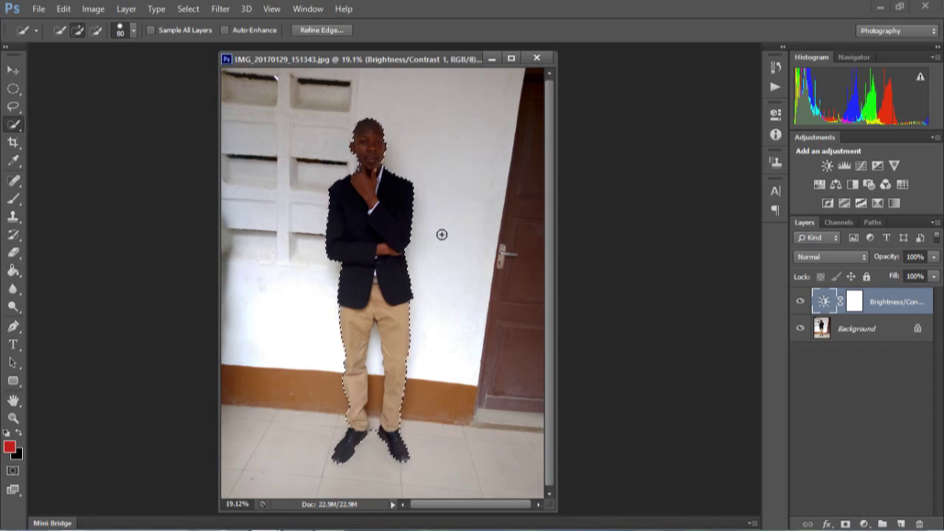
key(q)
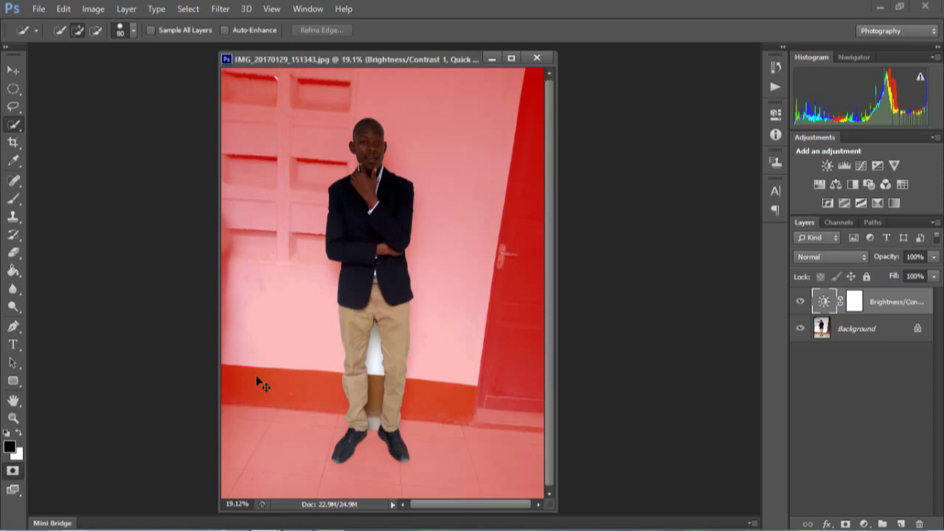
key(ctrl+plus)
key(ctrl+plus)
key(ctrl+plus)
key(ctrl+plus)
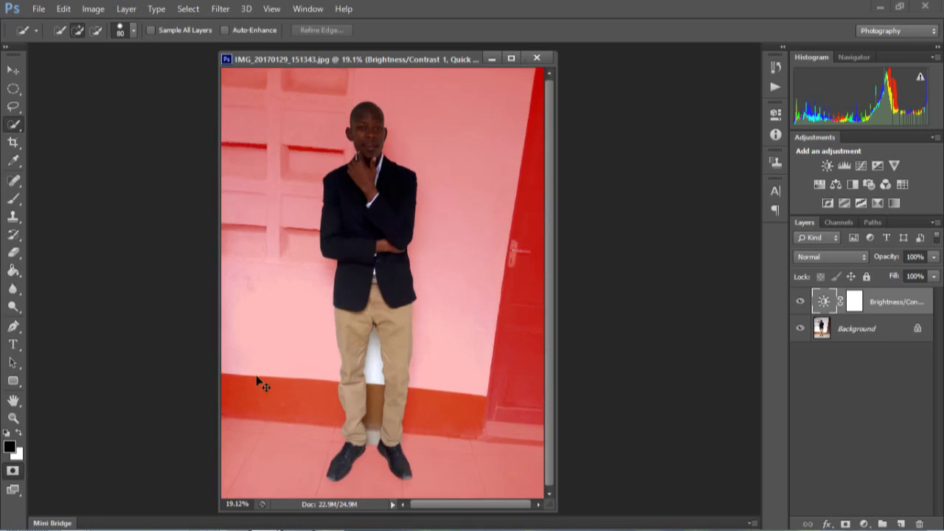
key(ctrl+plus)
key(ctrl+plus)
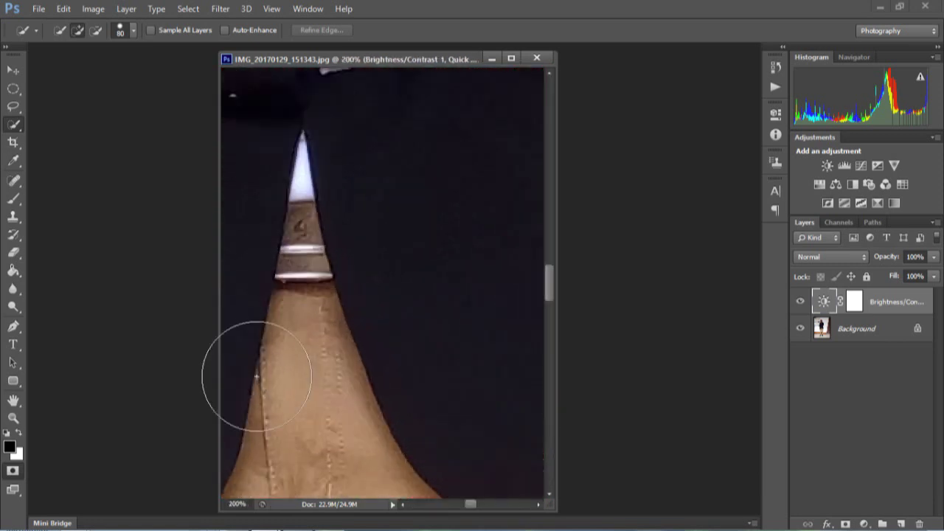
Exit Quick Mask and set a smaller Subtract brush to trim around the chin.
mouse_move(556, 298)
mouse_down()
mouse_move(734, 299)
mouse_move(709, 166)
mouse_up()
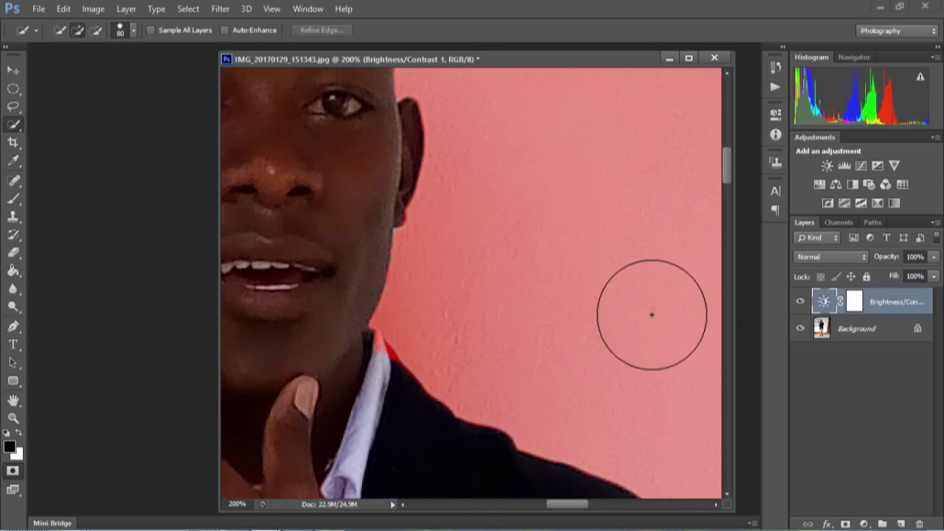
key(q)
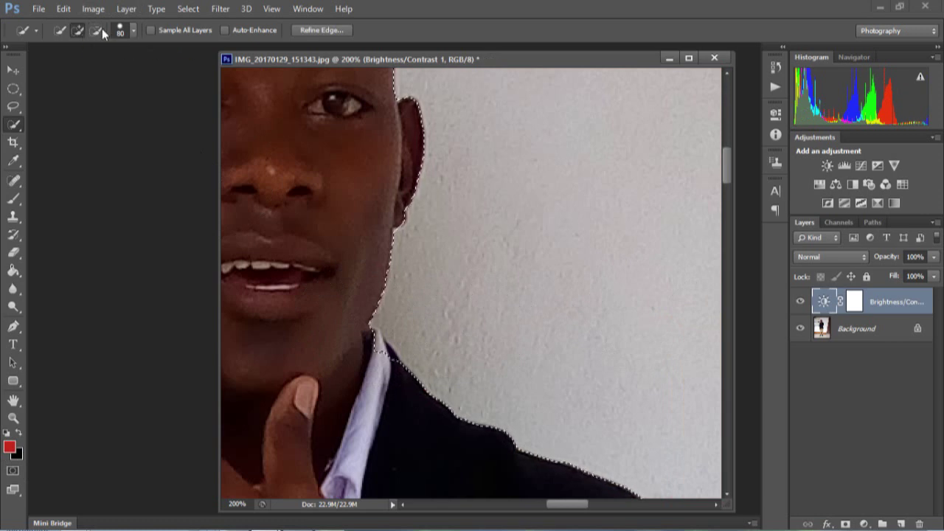
click(98, 30)
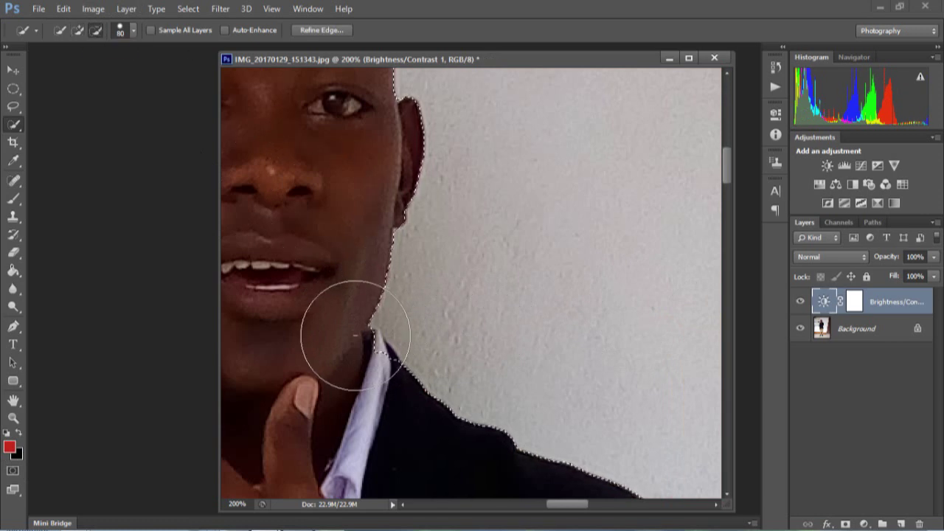
key(bracketleft)
key(bracketleft)
key(bracketleft)
key(bracketleft)
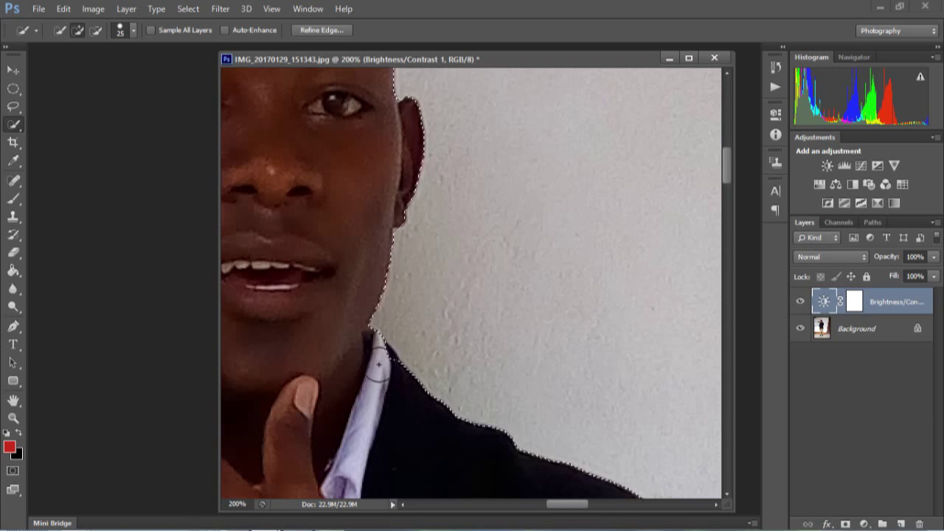
scroll(378, 368, down, 5)
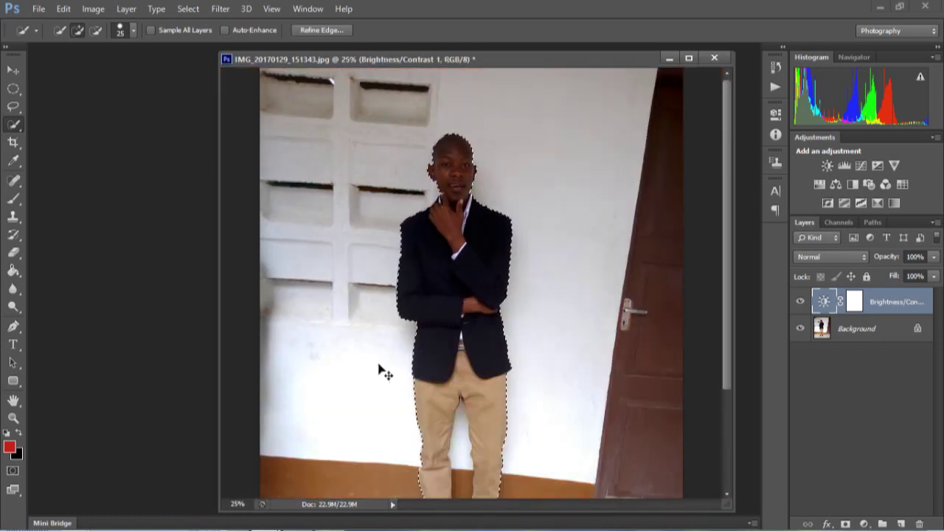
Refine the selection edge along the chin and shirt collar at 300% zoom.
scroll(380, 371, up, 4)
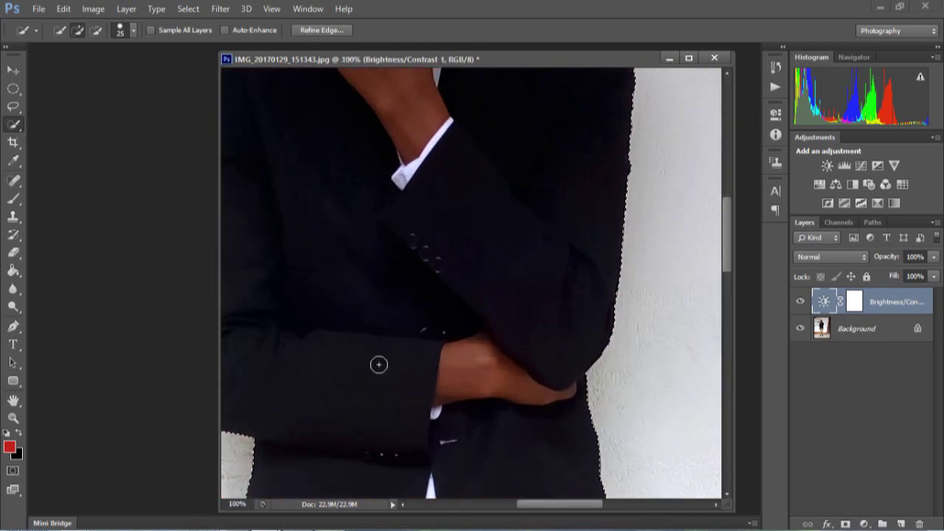
drag(728, 227, 713, 172)
key(ctrl+plus)
key(ctrl+plus)
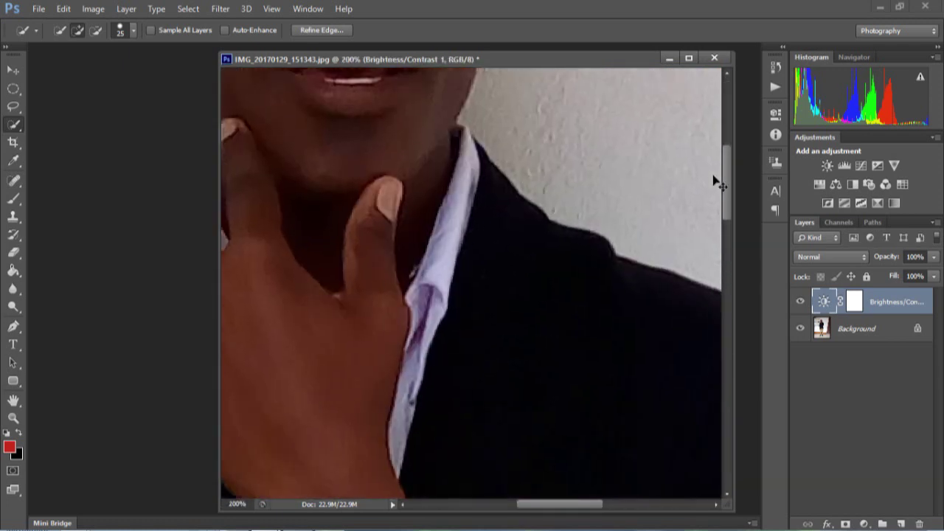
drag(727, 180, 724, 168)
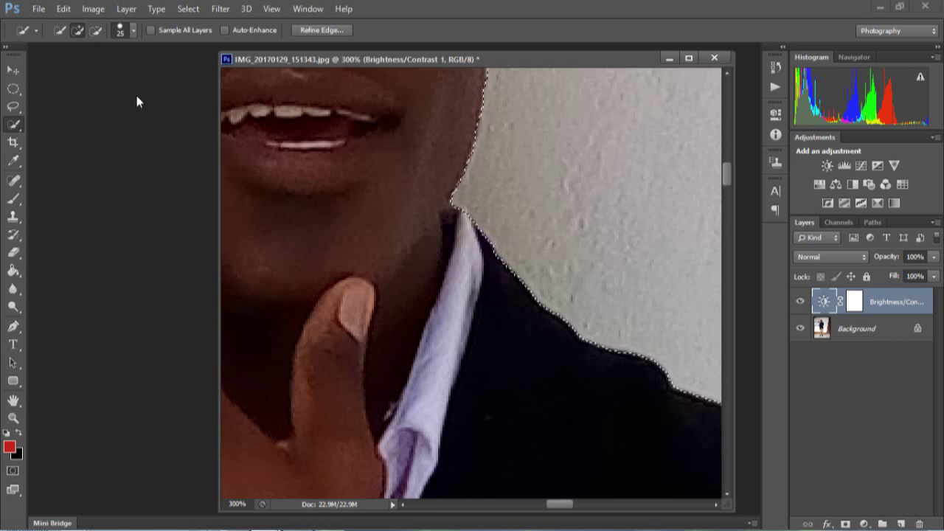
drag(731, 169, 683, 135)
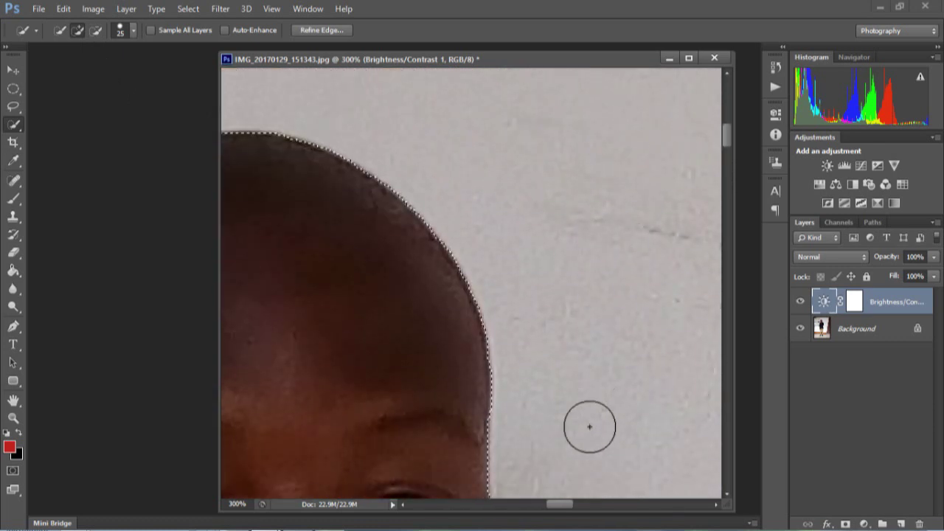
drag(554, 506, 534, 506)
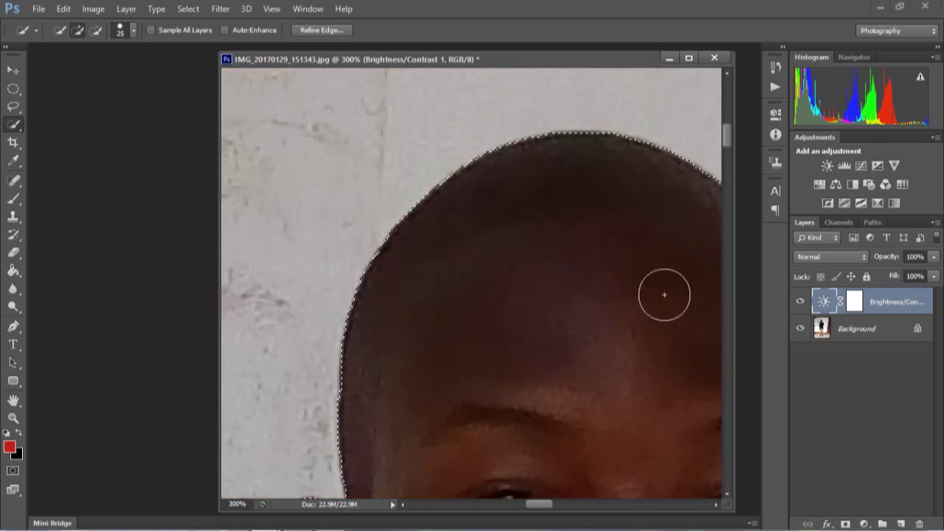
drag(727, 133, 732, 152)
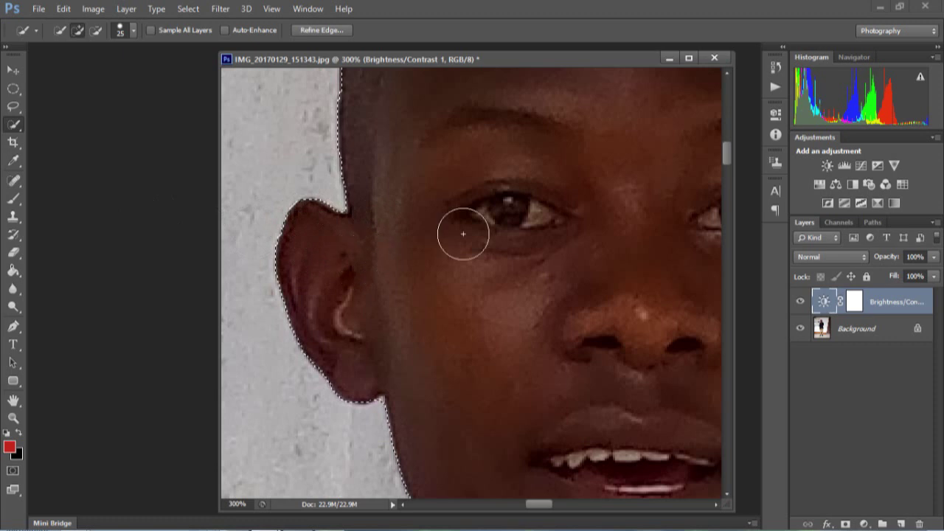
mouse_move(725, 149)
mouse_down()
mouse_move(731, 190)
mouse_move(729, 180)
mouse_up()
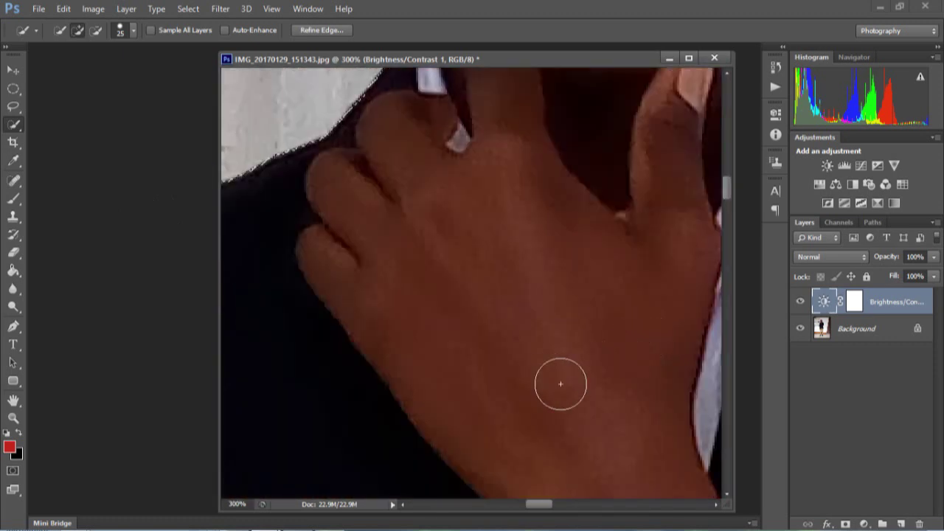
Refine the selection around the trousers and shoes, then zoom out to the whole photo.
key(ctrl+minus)
key(ctrl+minus)
key(ctrl+minus)
key(ctrl+minus)
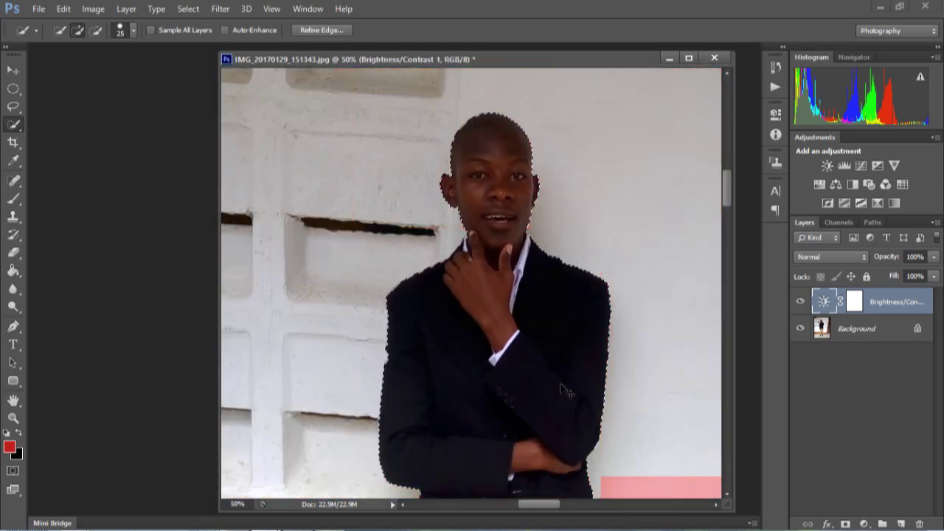
drag(728, 194, 706, 392)
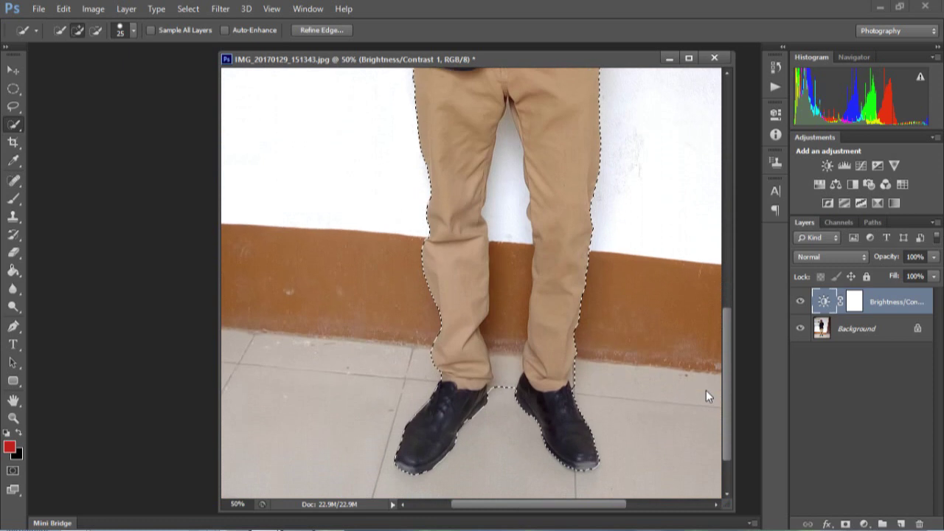
key(ctrl+plus)
key(ctrl+plus)
key(ctrl+plus)
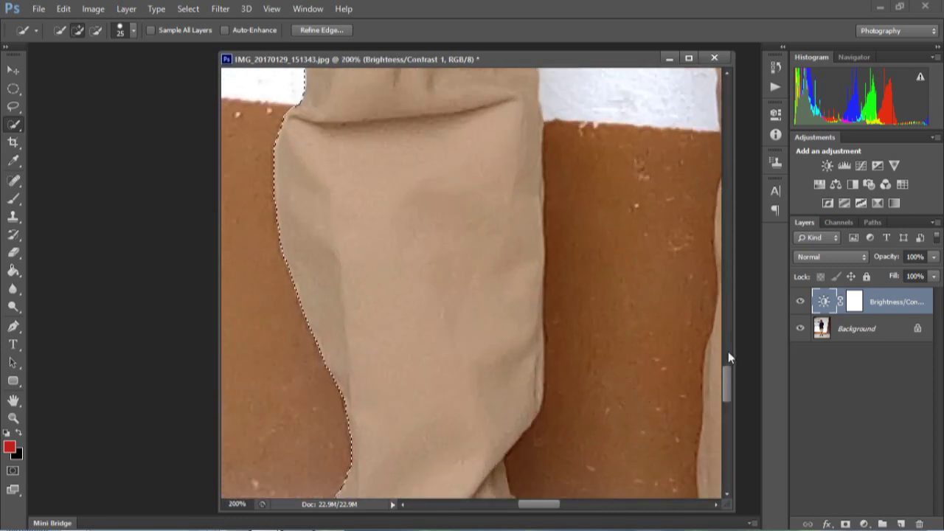
drag(728, 379, 738, 425)
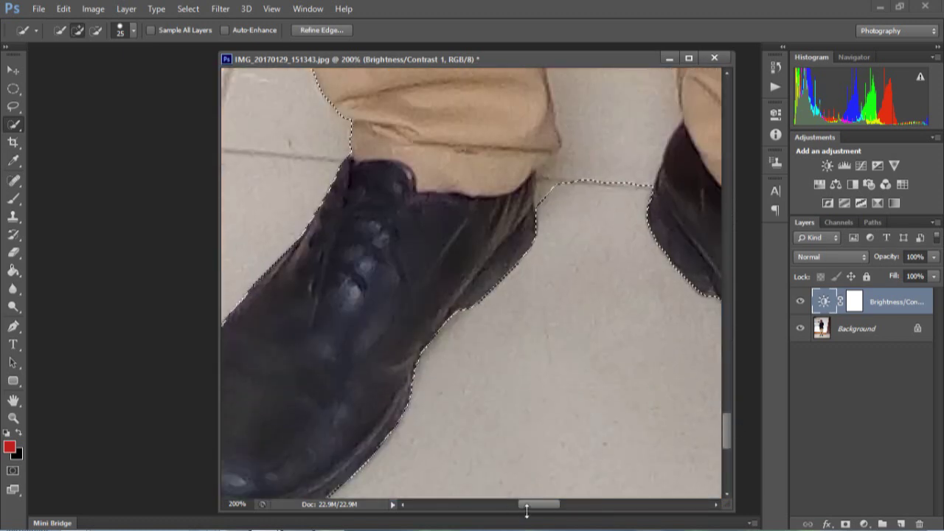
drag(526, 507, 557, 507)
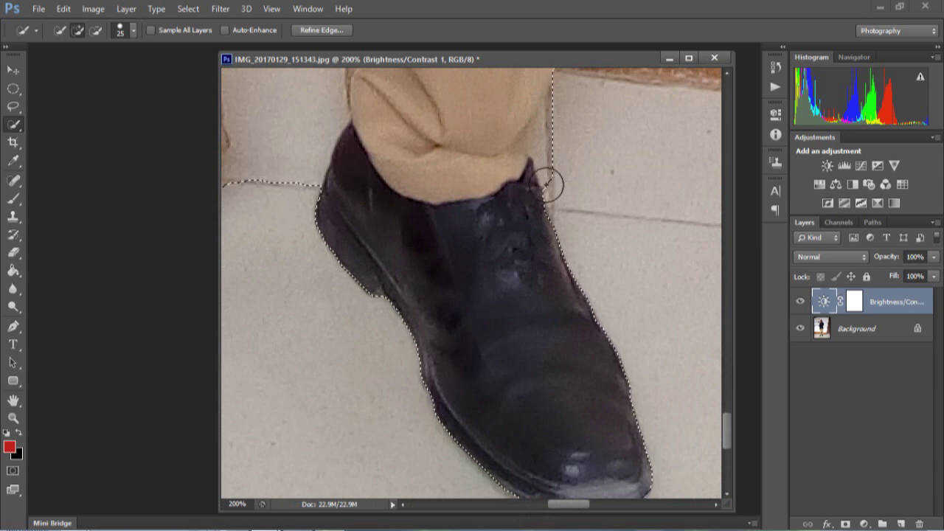
key(ctrl+minus)
key(ctrl+minus)
key(ctrl+minus)
key(ctrl+minus)
key(ctrl+minus)
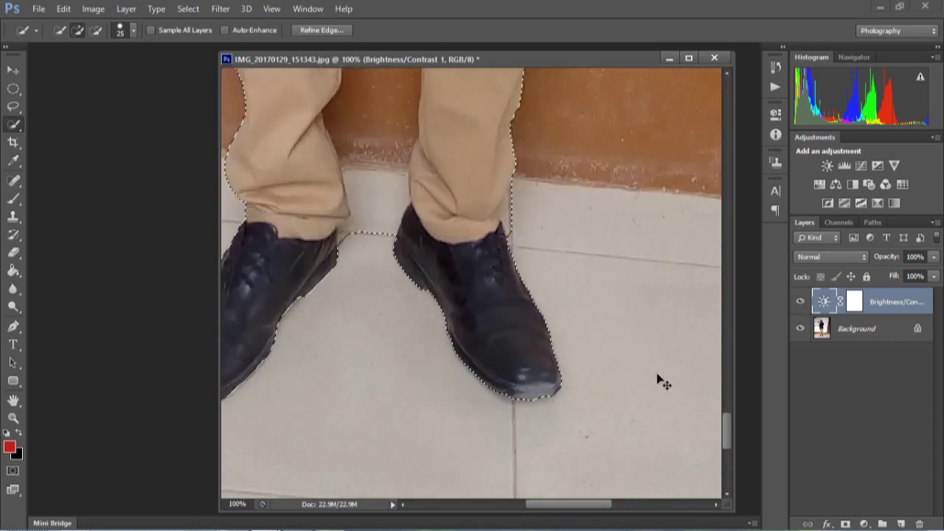
key(ctrl+minus)
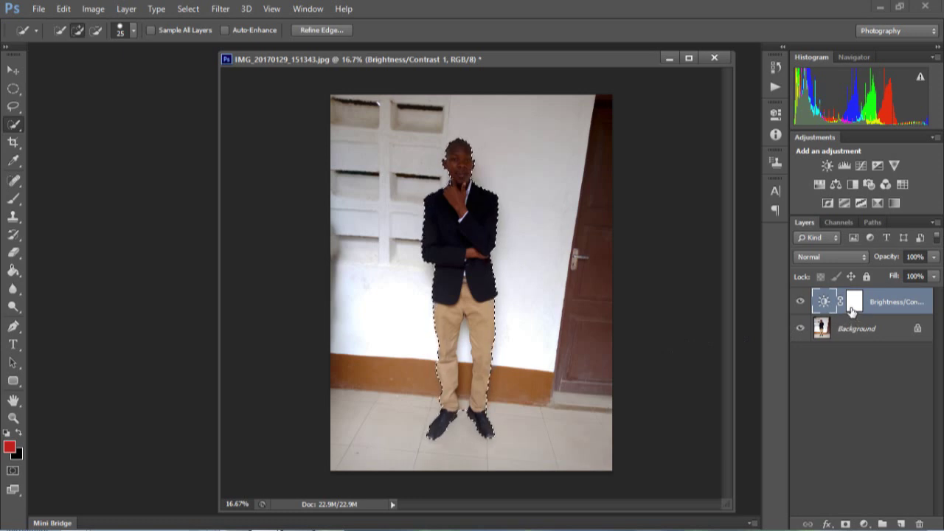
Dismiss the delete error and merge the Brightness/Contrast layer down into the Background.
key(Delete)
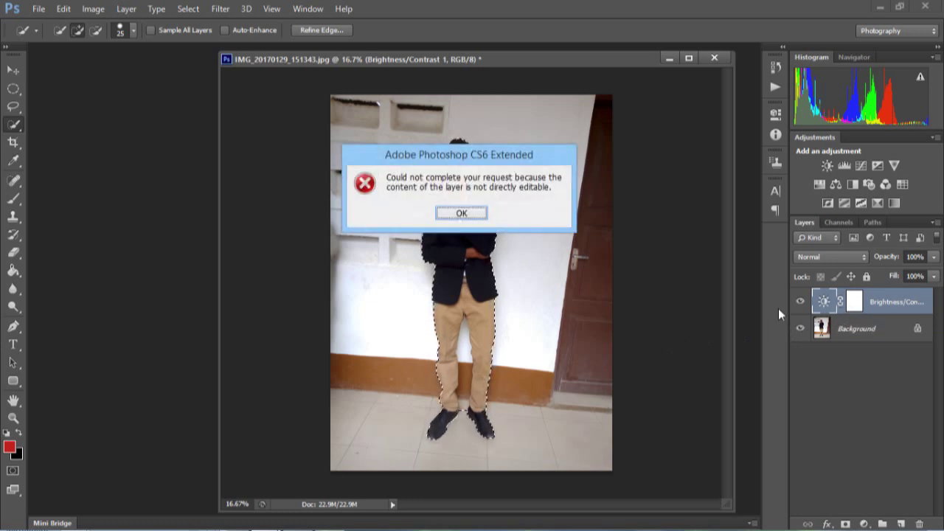
click(474, 214)
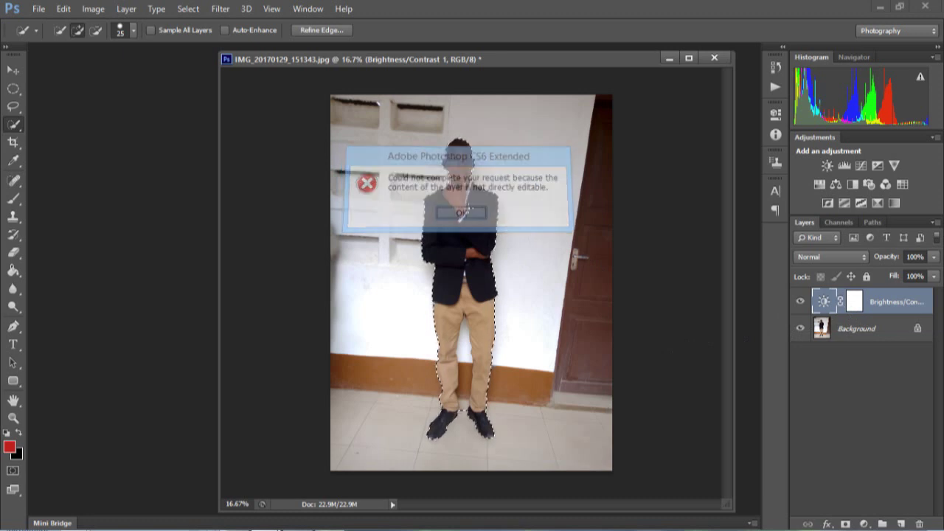
right_click(889, 314)
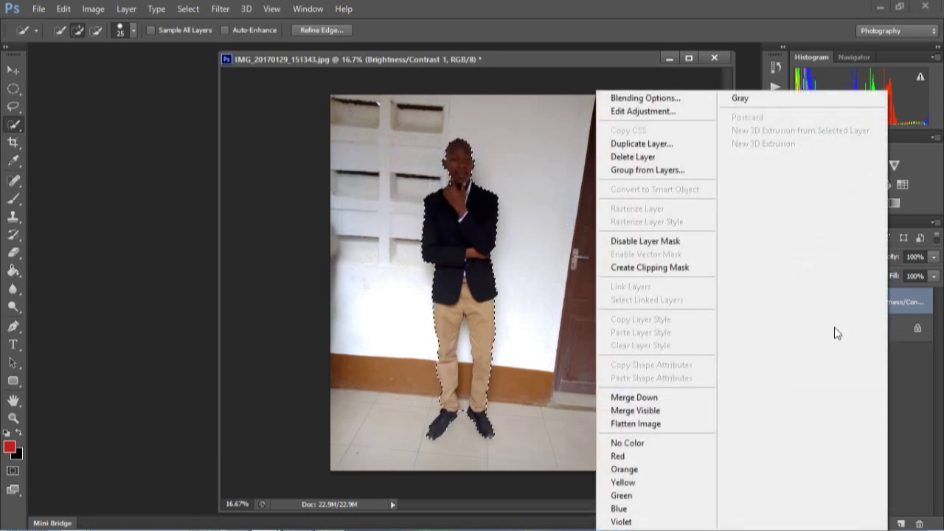
click(655, 400)
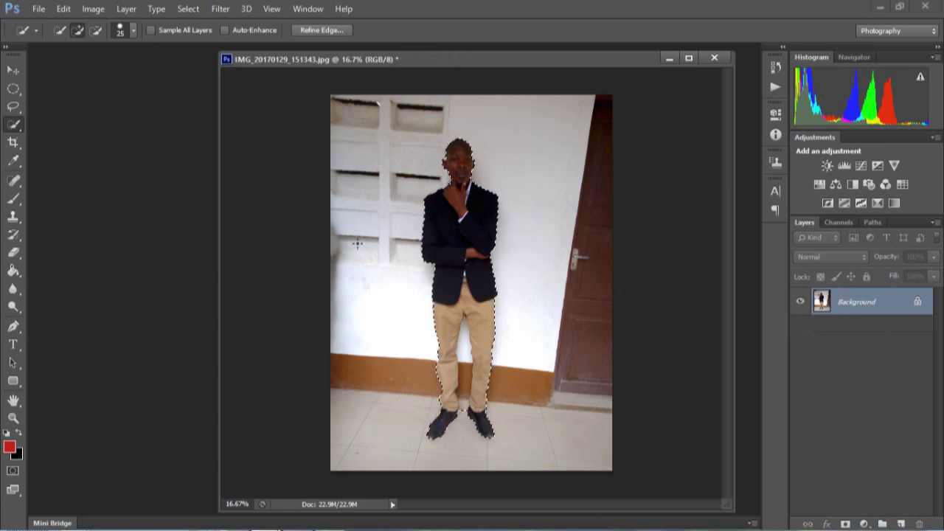
Copy the selected man to a new Layer 1 via copy and hide the Background.
right_click(432, 239)
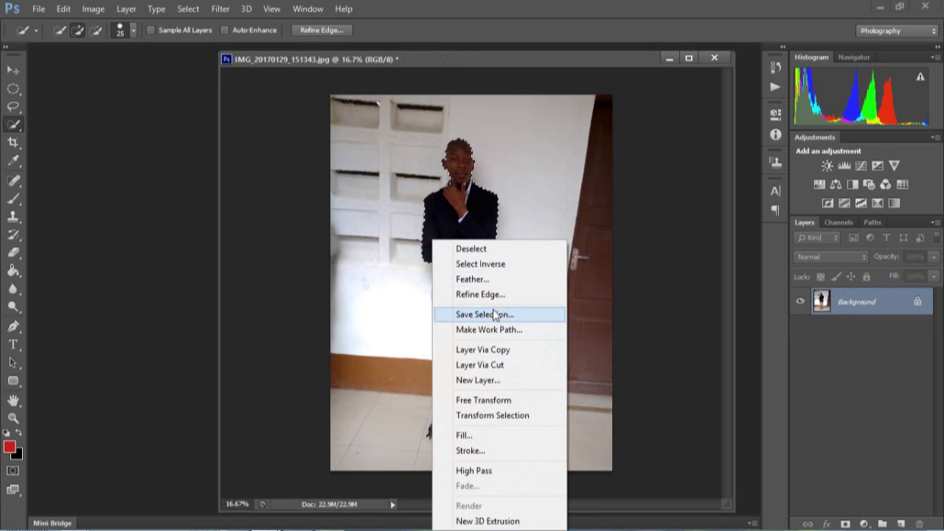
click(496, 352)
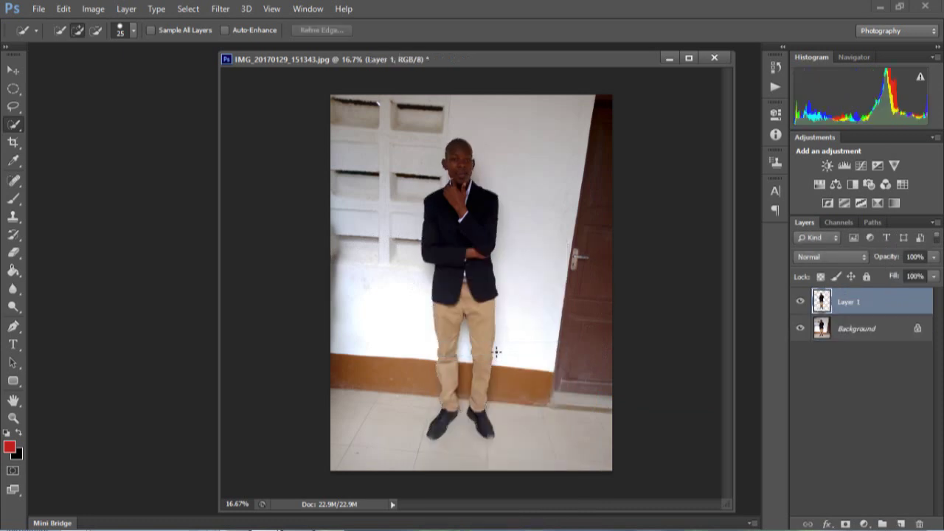
click(801, 329)
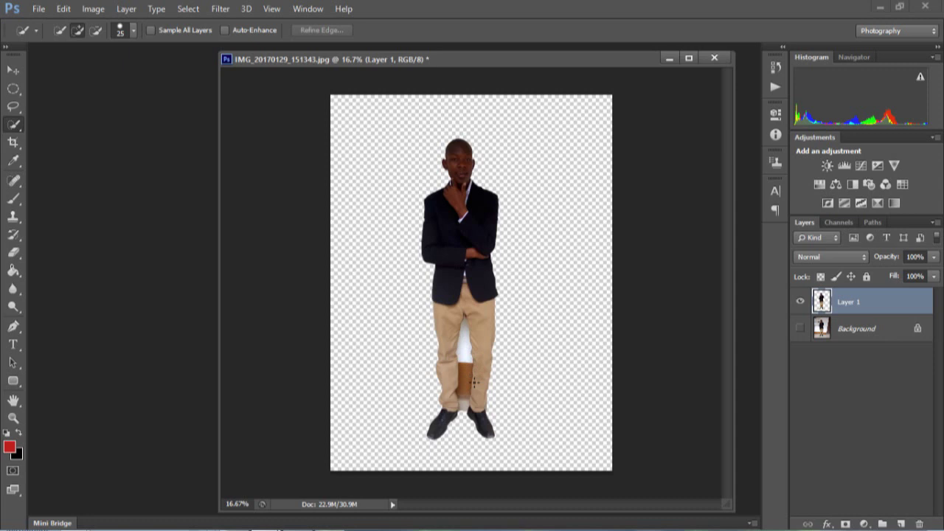
Zoom to 50% and scroll down to the cut-out's legs.
key(ctrl+plus)
key(ctrl+plus)
key(ctrl+plus)
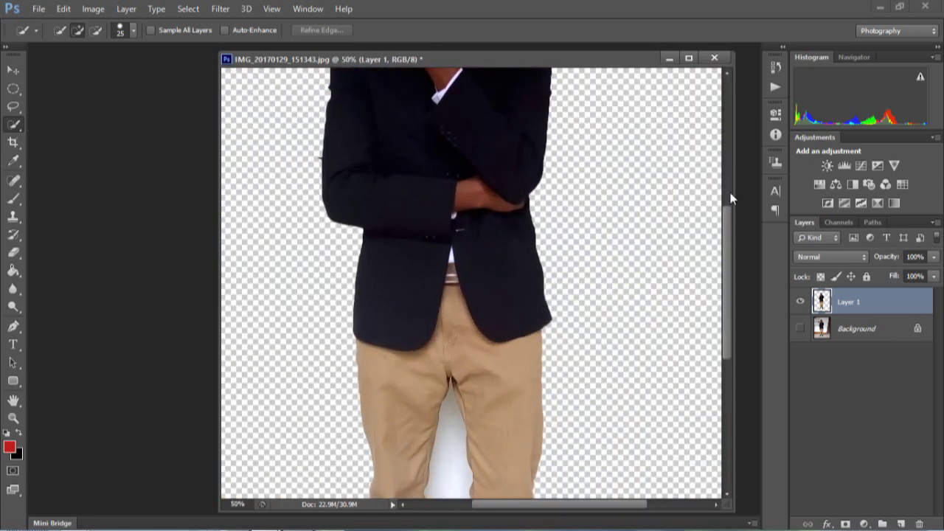
mouse_move(728, 281)
mouse_down()
mouse_move(737, 351)
mouse_move(755, 358)
mouse_move(735, 359)
mouse_up()
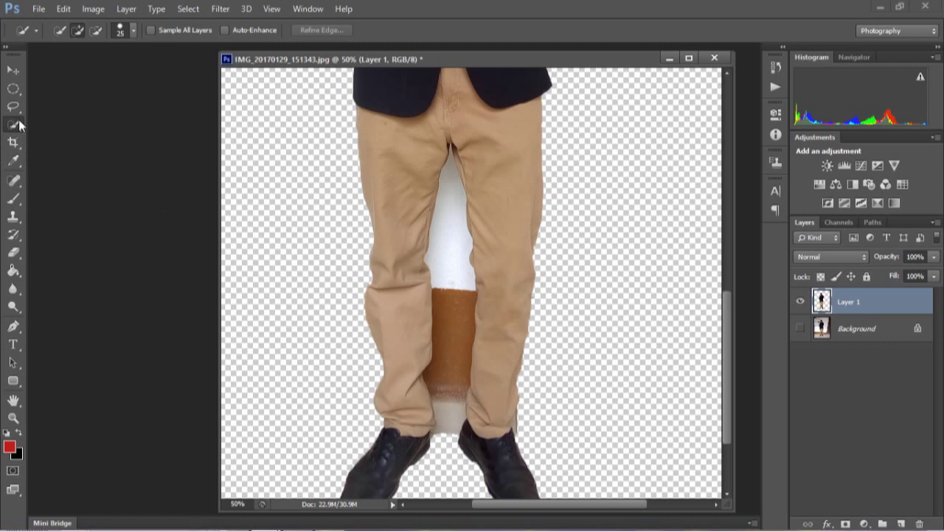
Delete the white gap and brown patch between the legs, then deselect.
click(443, 226)
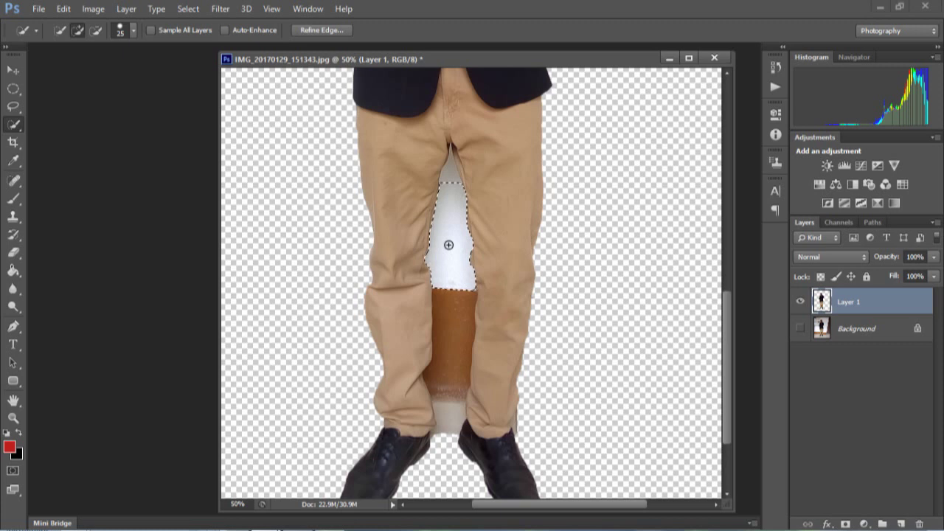
key(Delete)
click(451, 324)
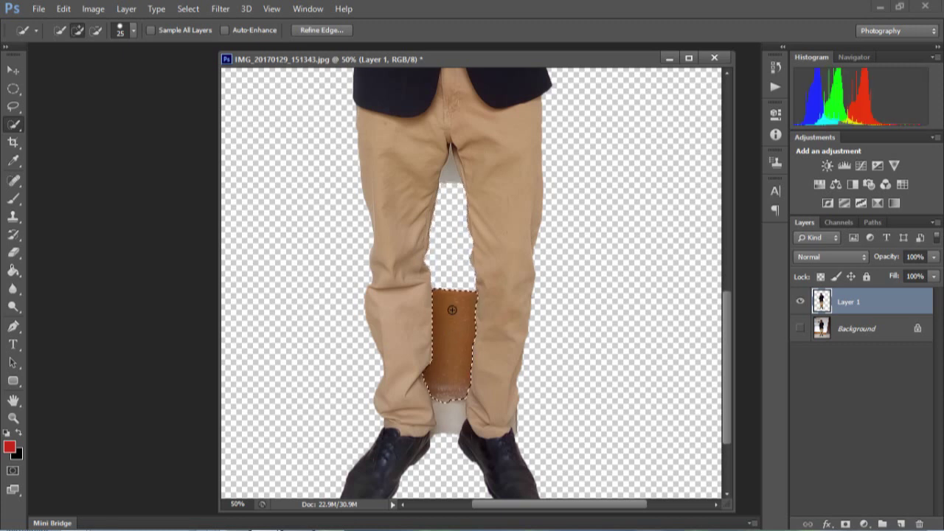
key(Delete)
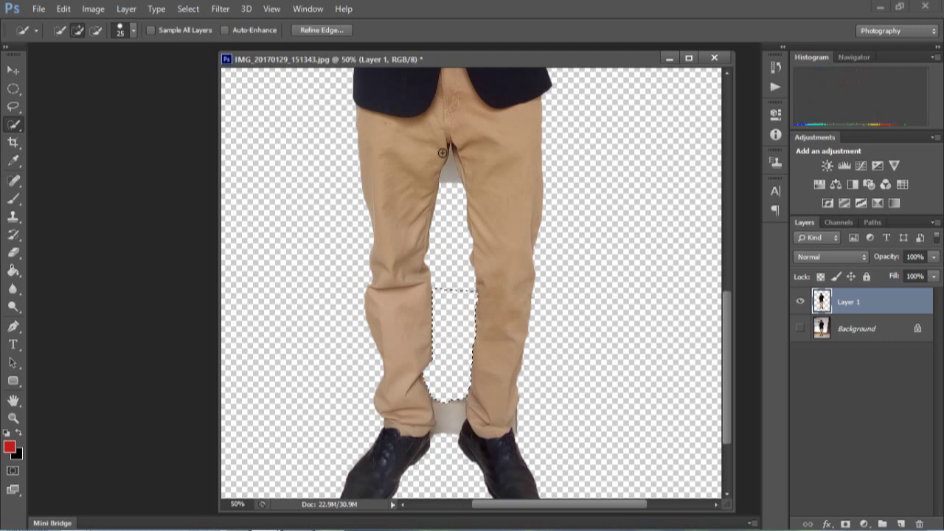
key(ctrl+d)
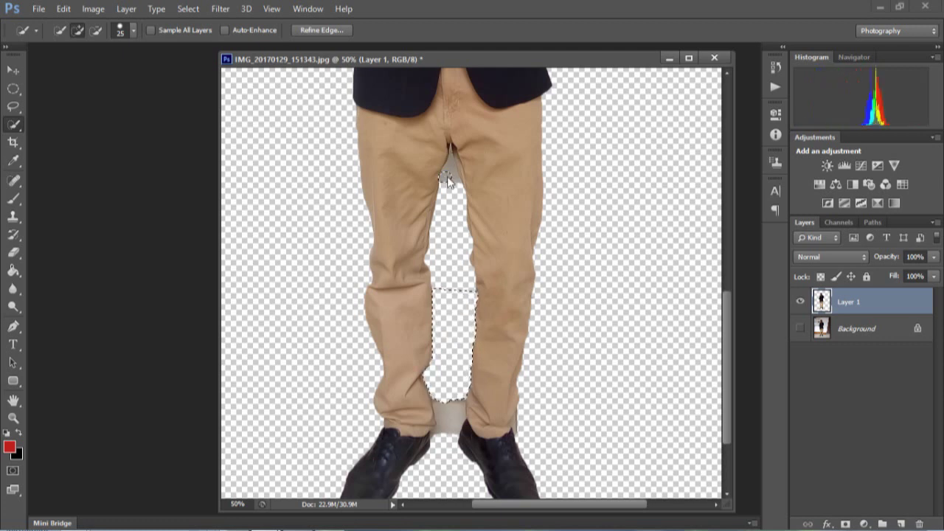
Delete the grey patches at the crotch and between the shoes, then deselect.
click(449, 172)
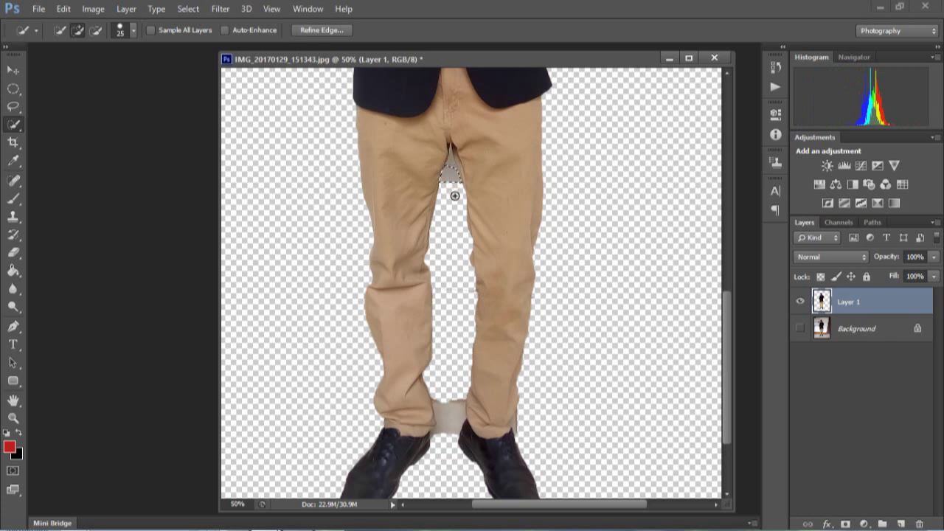
key(Delete)
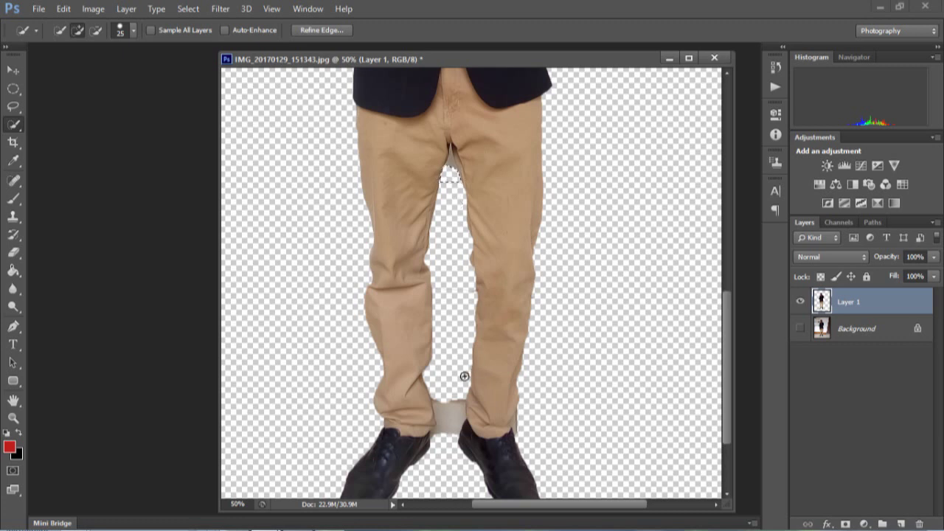
click(447, 414)
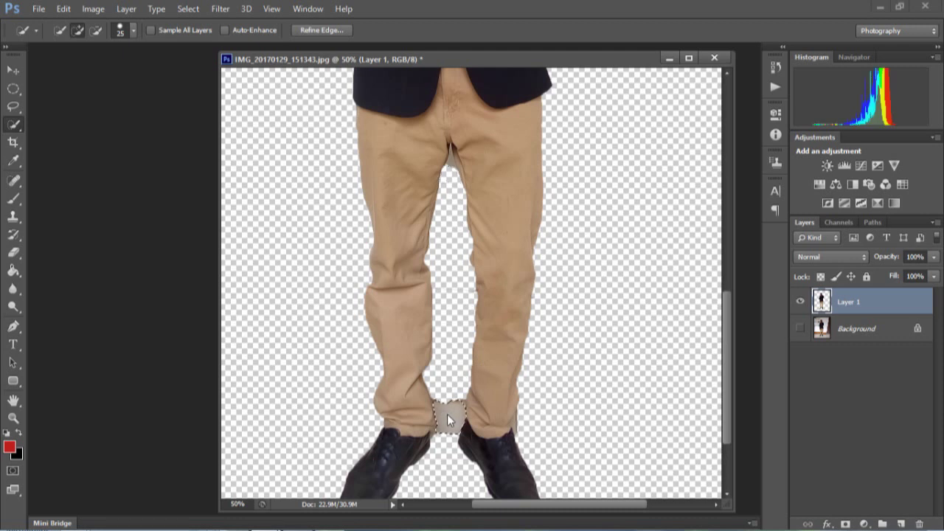
key(Delete)
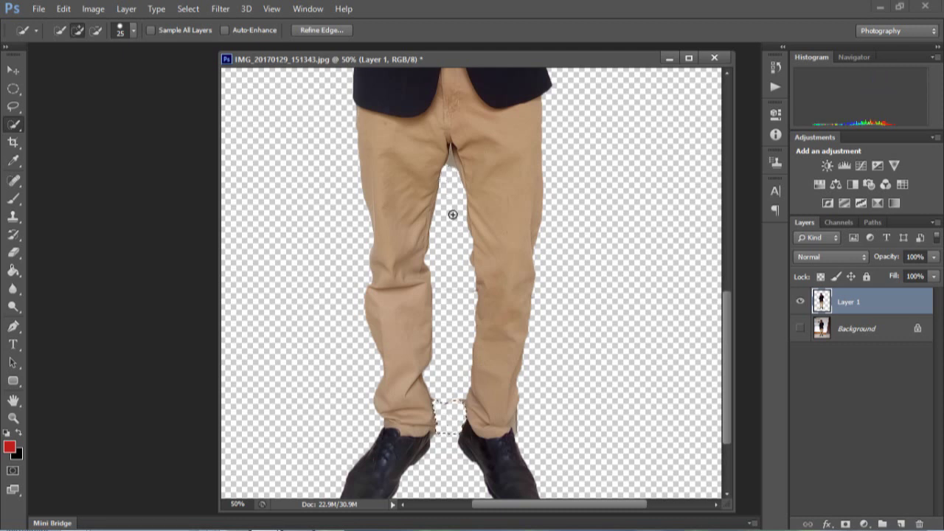
key(ctrl+d)
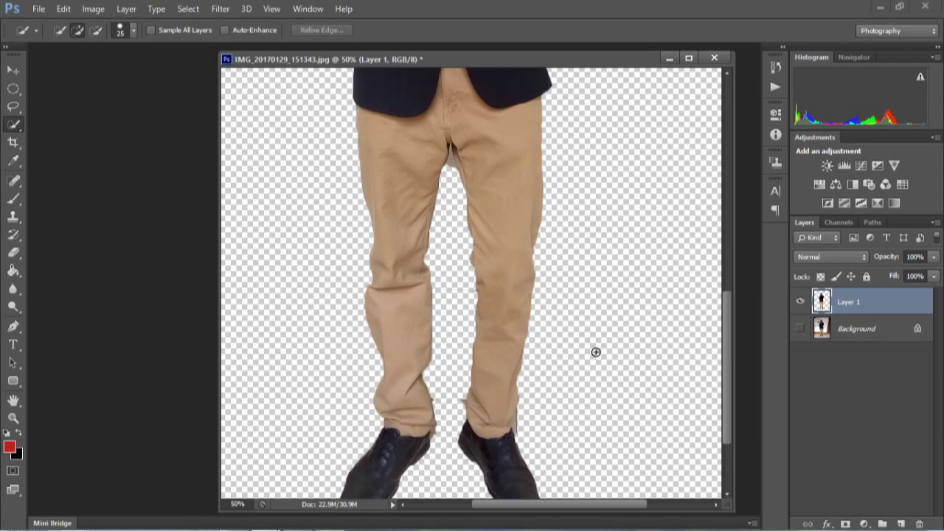
key(ctrl+plus)
key(ctrl+plus)
key(ctrl+plus)
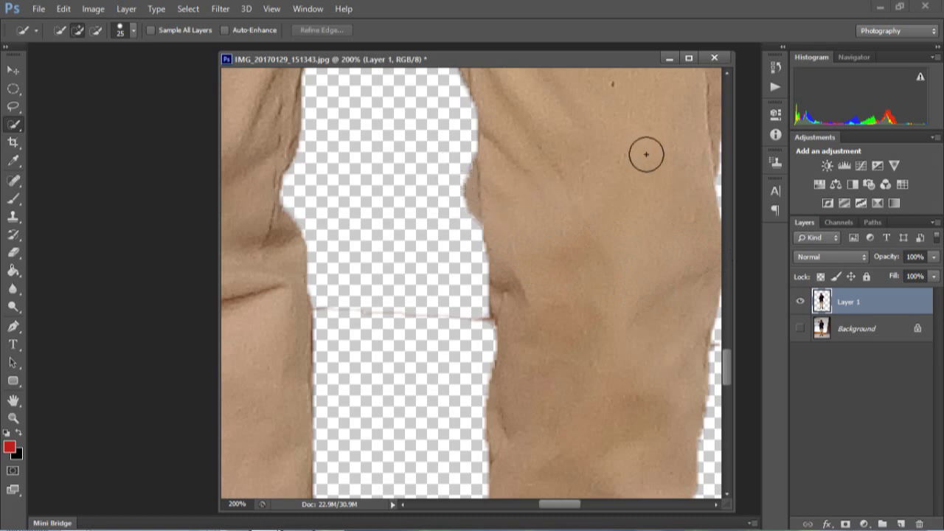
Scroll down to the trouser hems and shoes at 200% zoom.
drag(726, 373, 729, 420)
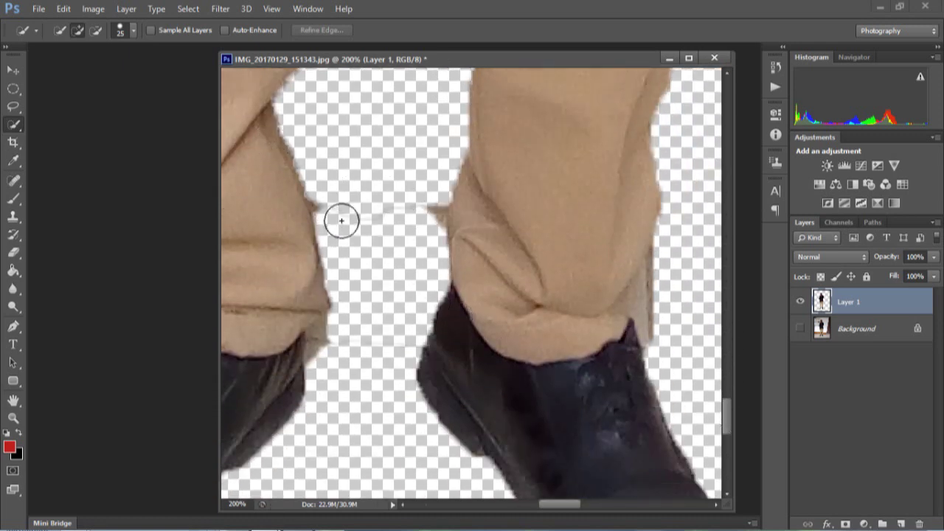
With a 20-pixel Eraser, clean the fringe off the left leg's upper edge, its bulge and the right leg's edge.
click(14, 253)
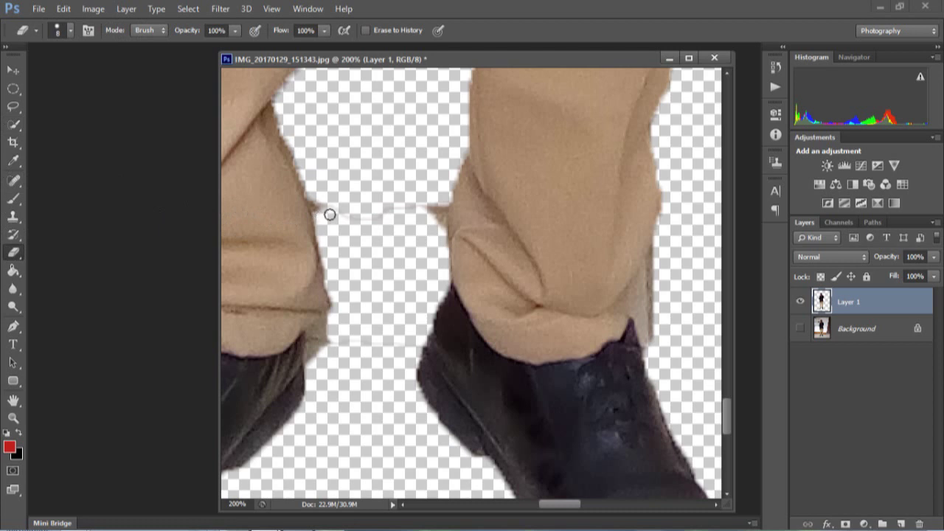
key(bracketright)
key(bracketright)
key(bracketright)
key(bracketright)
key(bracketright)
key(bracketright)
key(bracketright)
key(bracketright)
key(bracketleft)
key(bracketleft)
key(bracketleft)
key(bracketleft)
key(bracketleft)
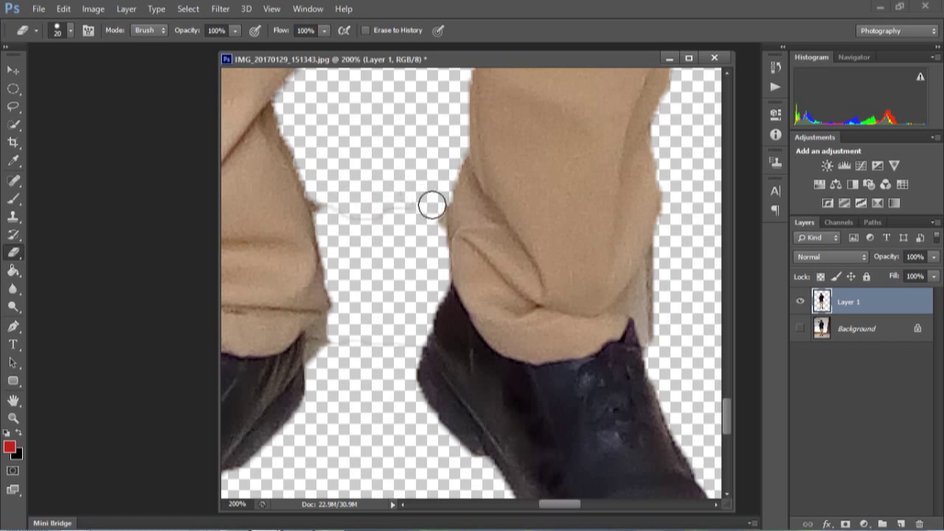
drag(282, 116, 324, 206)
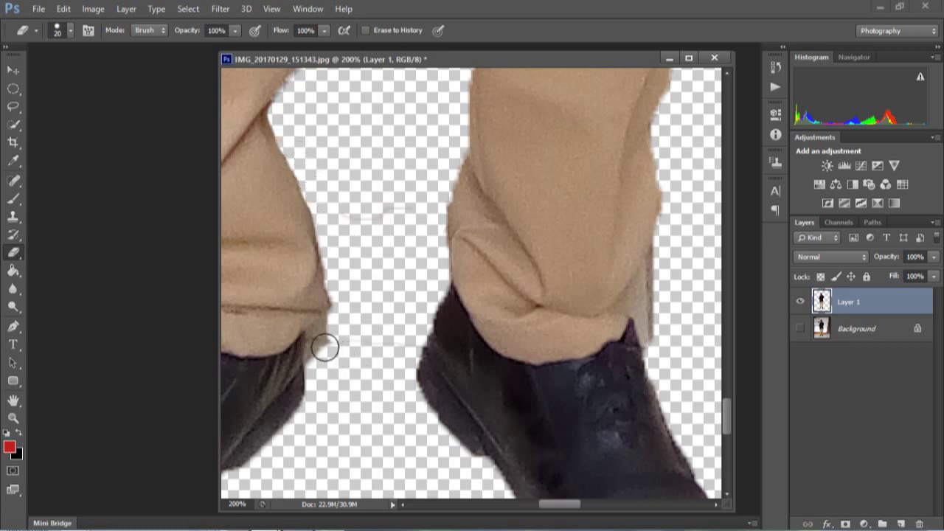
drag(322, 337, 337, 296)
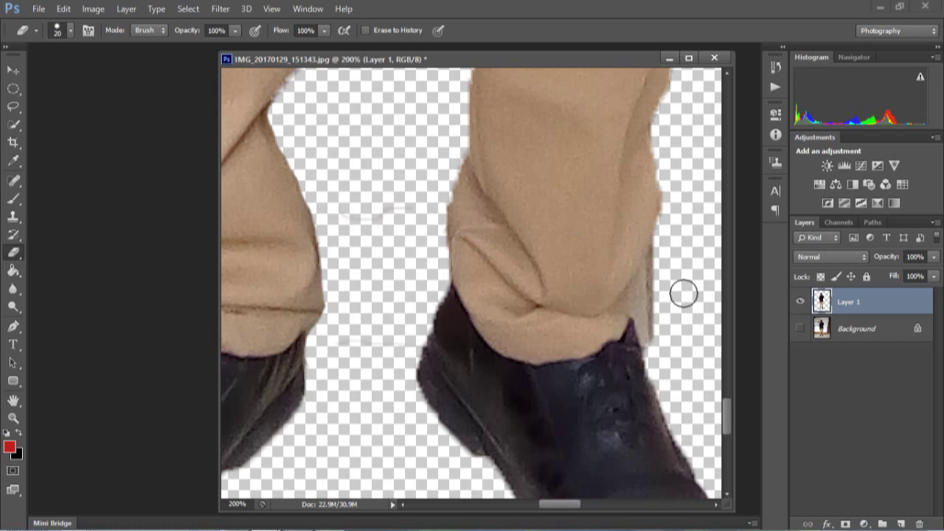
mouse_move(662, 267)
mouse_down()
mouse_move(646, 314)
mouse_move(655, 340)
mouse_up()
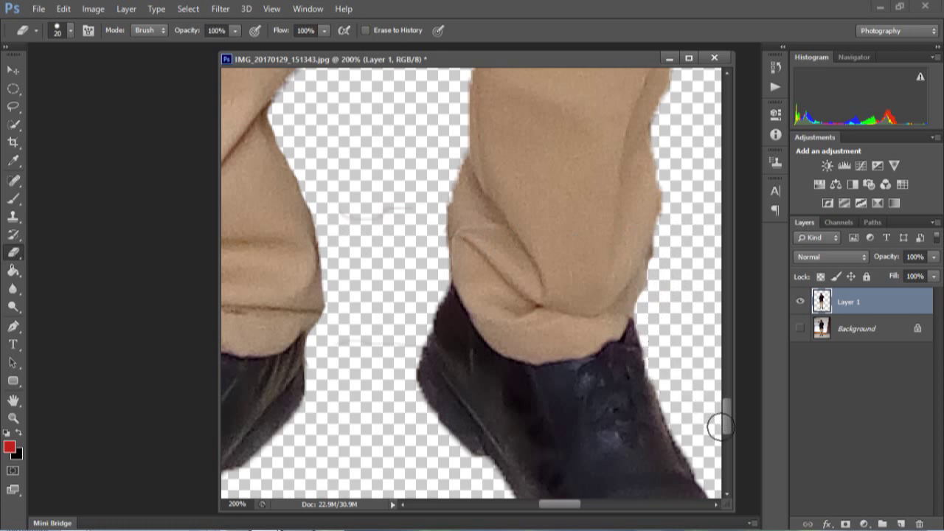
drag(727, 425, 717, 355)
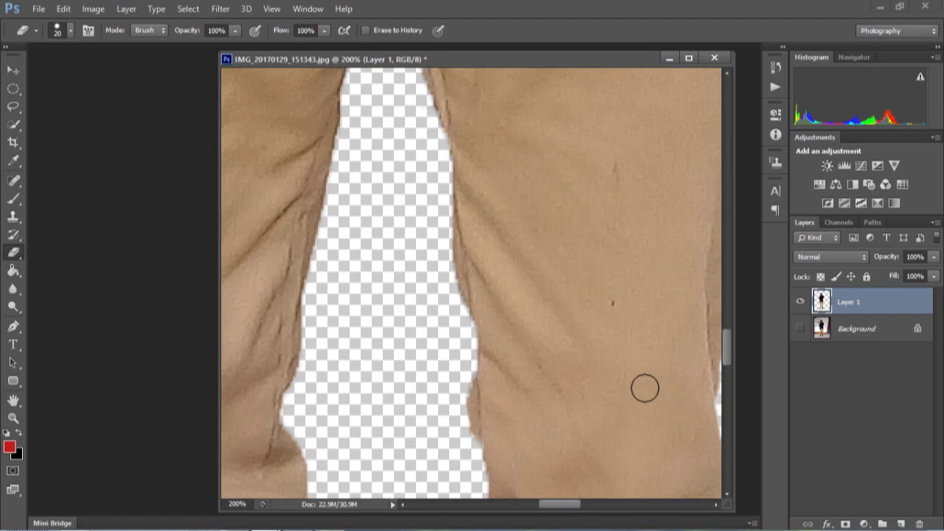
Erase the grey wedge and tan edge above the gap between the legs with a smaller brush.
drag(728, 350, 725, 327)
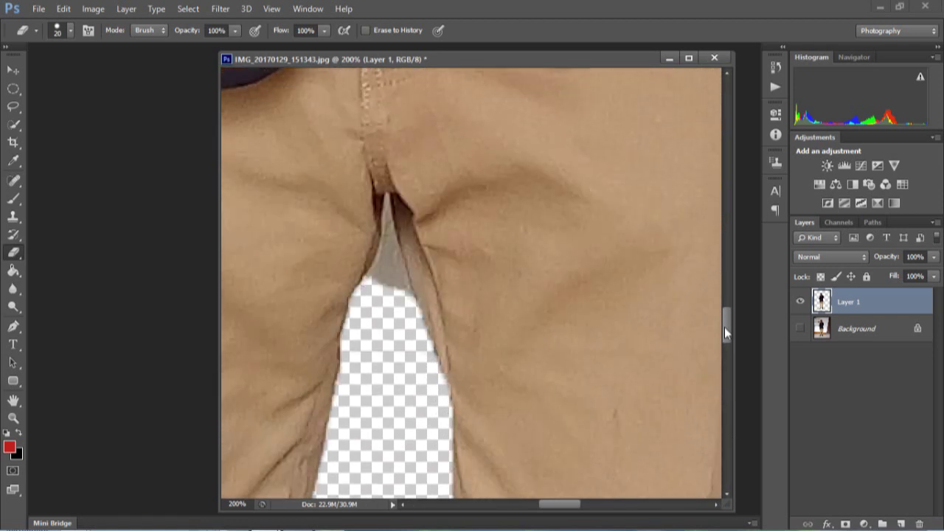
click(386, 277)
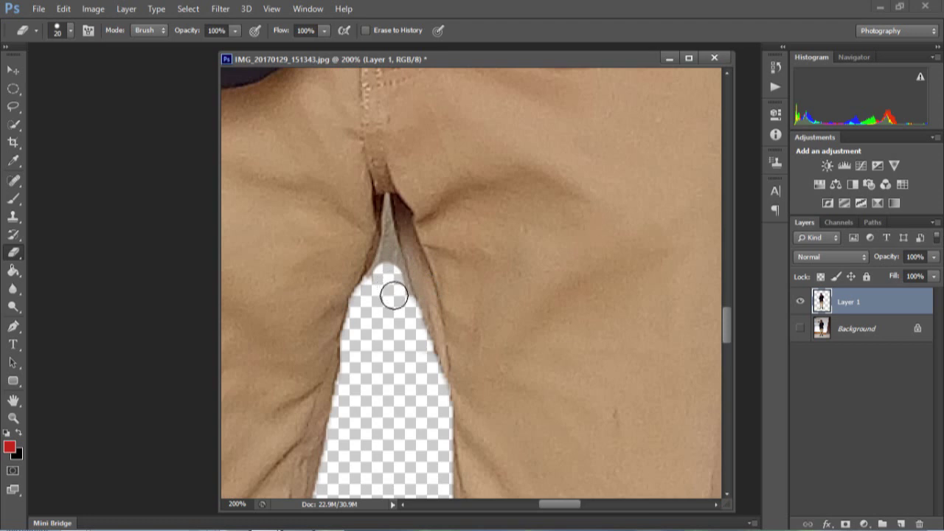
key(ctrl+z)
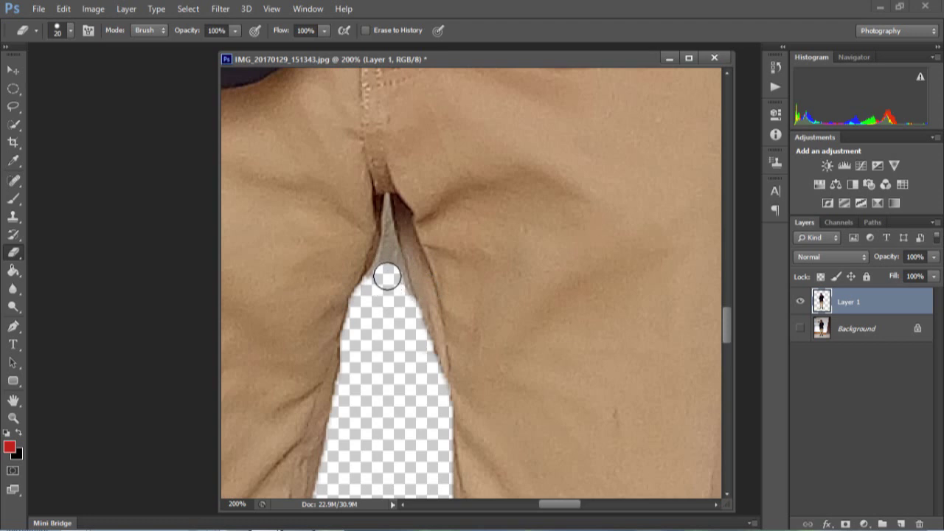
key(bracketleft)
key(bracketleft)
key(bracketleft)
click(387, 270)
drag(387, 222, 404, 299)
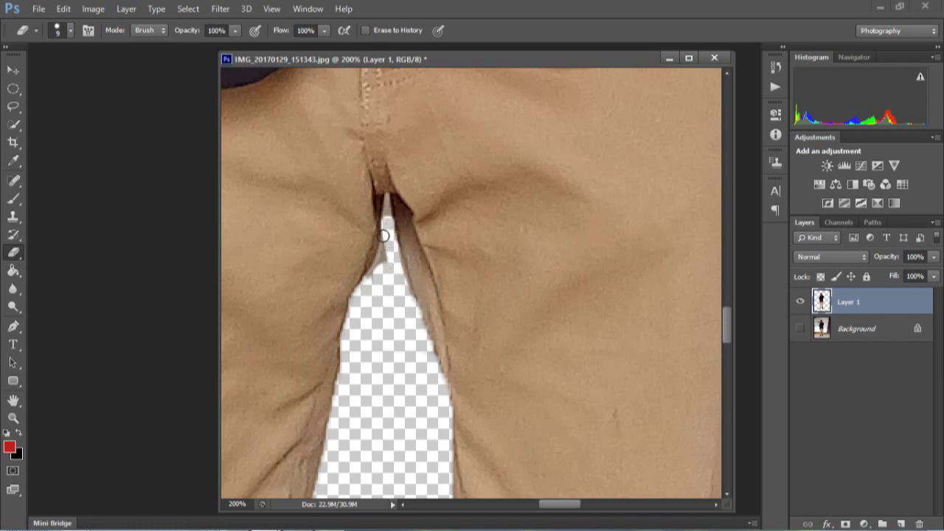
drag(383, 236, 368, 283)
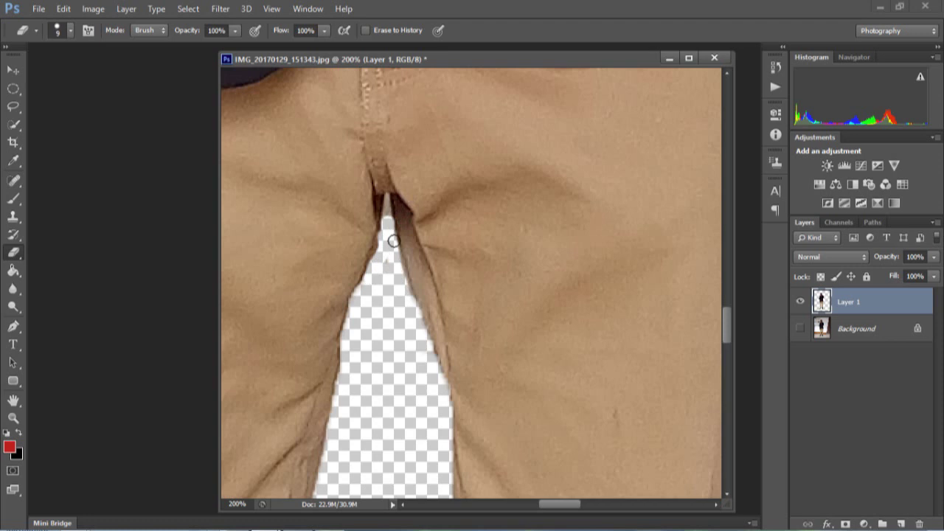
At 400% zoom, erase the thin background strip down the gap with a 5-pixel brush, then zoom out.
key(ctrl+plus)
key(ctrl+plus)
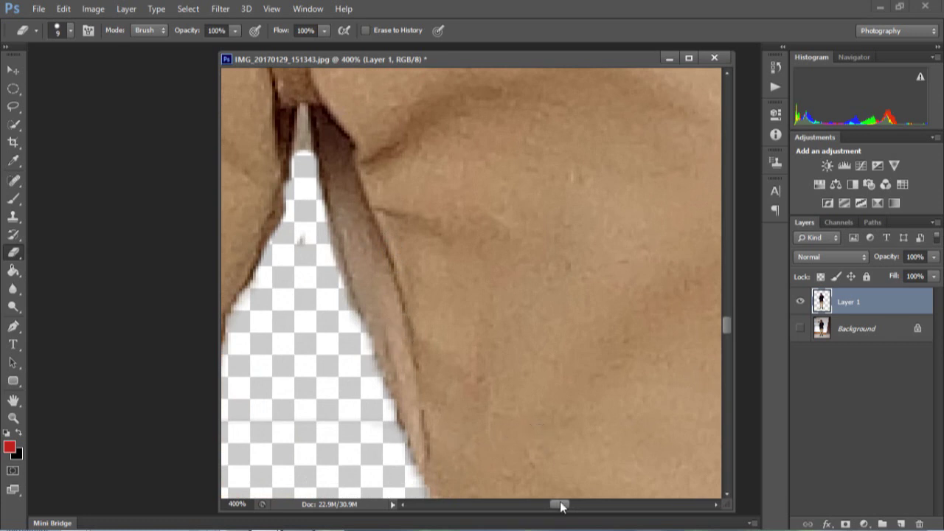
drag(561, 506, 541, 505)
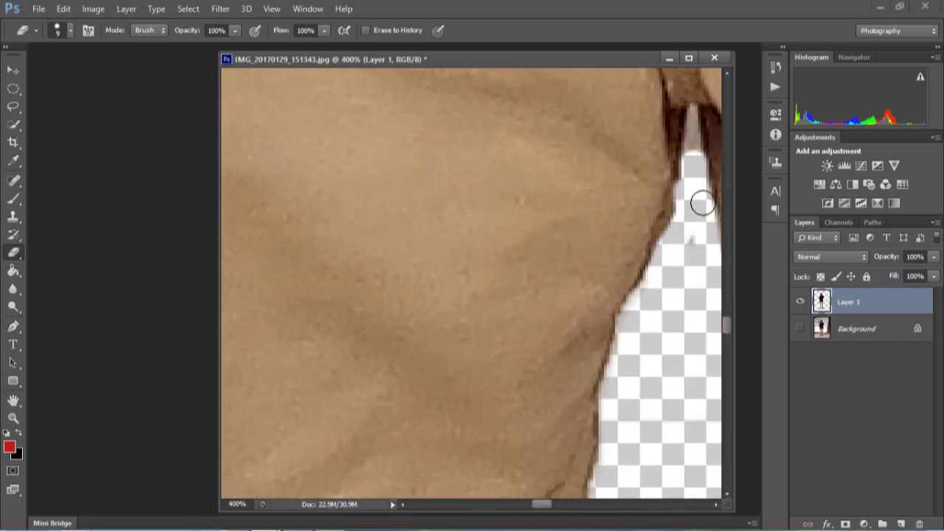
click(694, 155)
drag(541, 504, 550, 505)
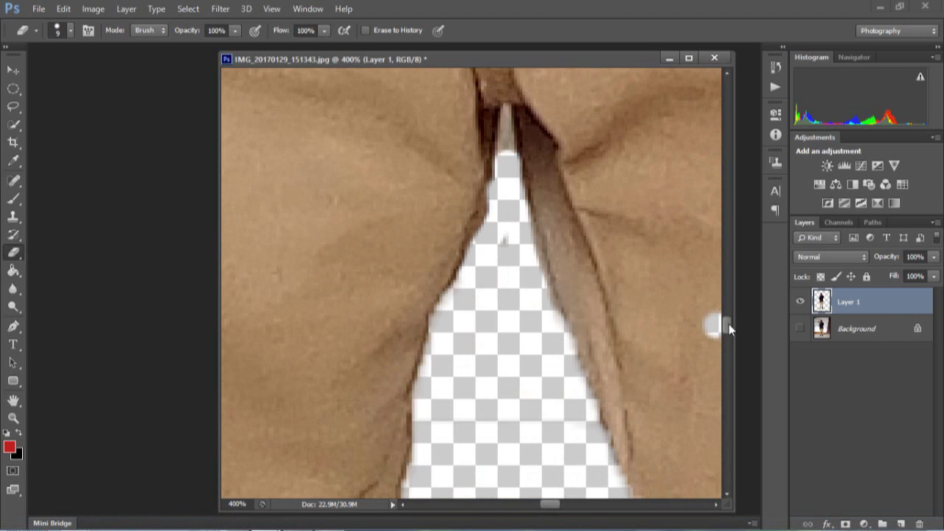
drag(729, 324, 727, 320)
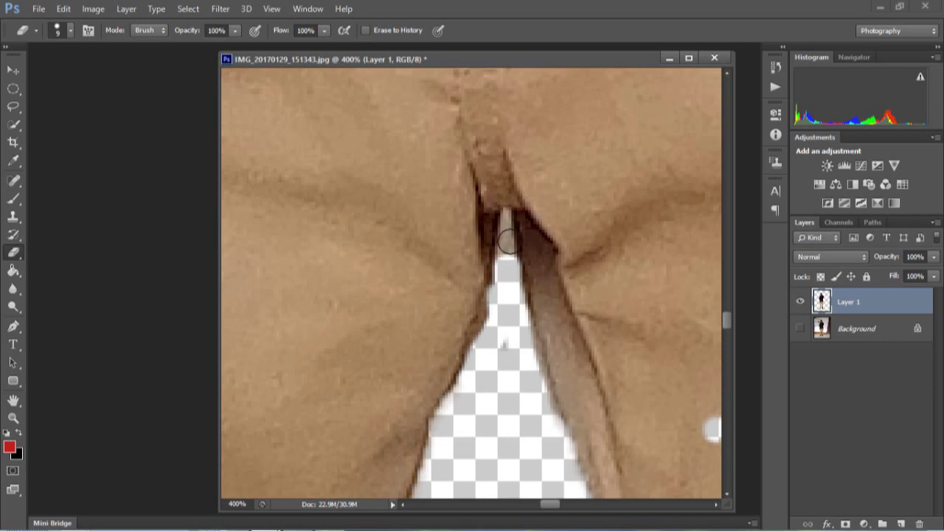
key(bracketleft)
key(bracketleft)
key(bracketleft)
key(bracketleft)
click(508, 214)
drag(508, 214, 510, 272)
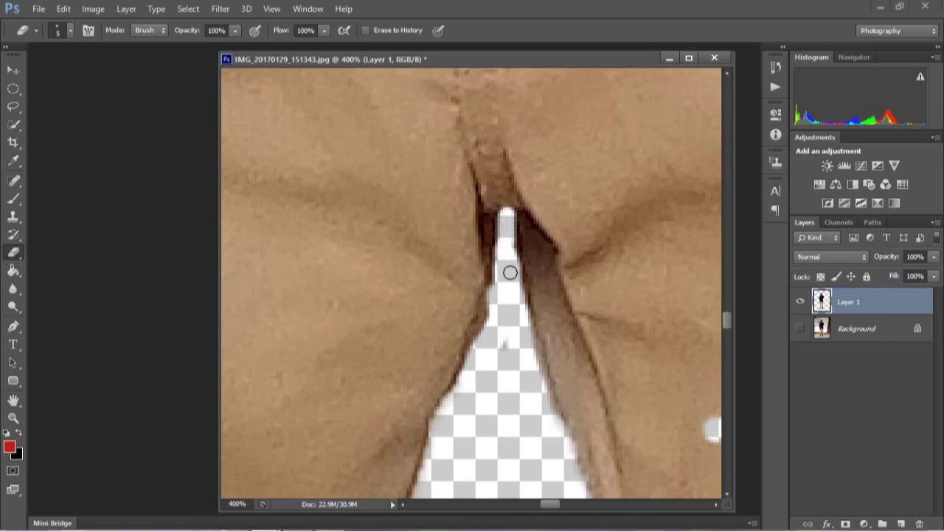
key(ctrl+minus)
key(ctrl+minus)
key(ctrl+minus)
key(ctrl+minus)
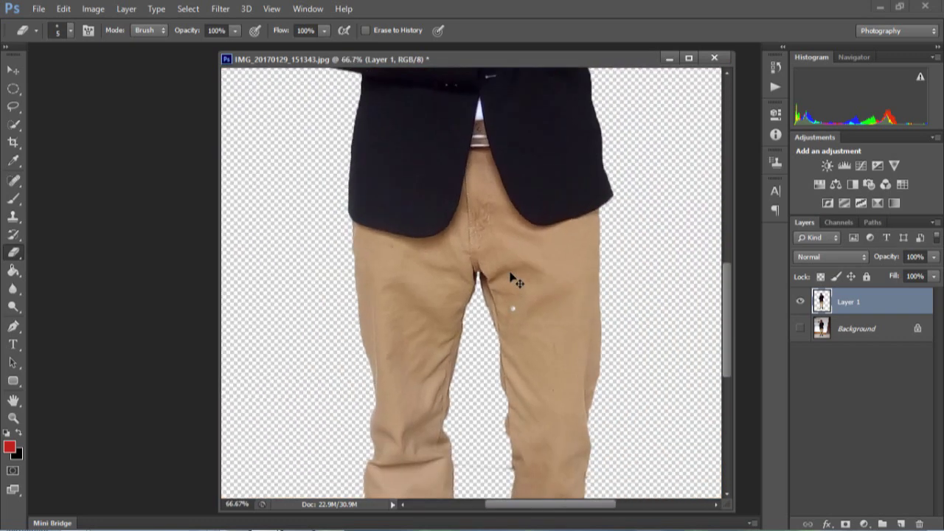
Zoom out to 12.5% and create an empty Layer 2 above Layer 1.
key(ctrl+minus)
key(ctrl+minus)
key(ctrl+minus)
key(ctrl+minus)
key(ctrl+minus)
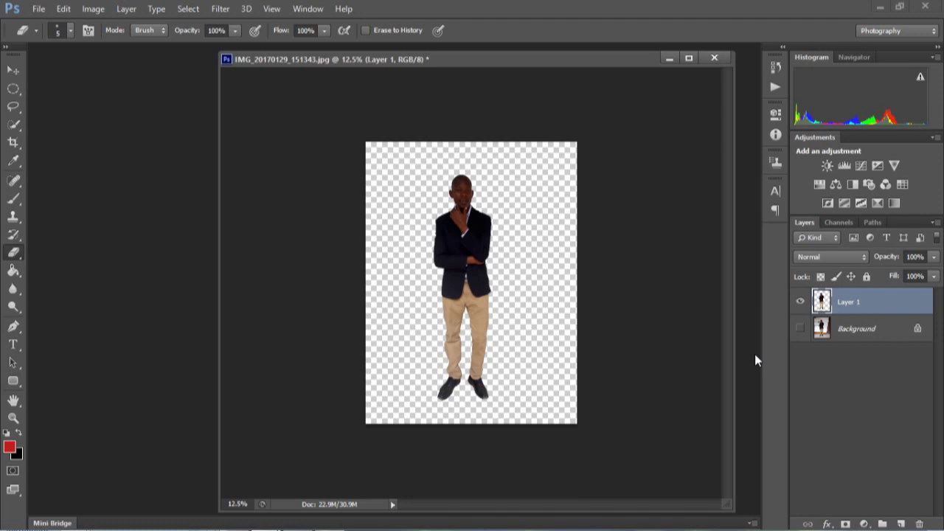
click(901, 524)
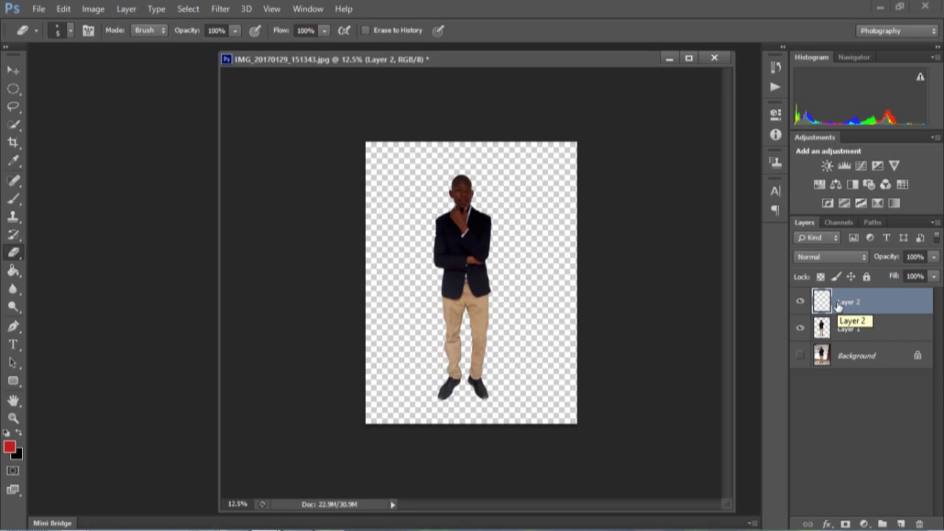
Add a Gradient fill layer using the Black, White gradient preset.
click(864, 525)
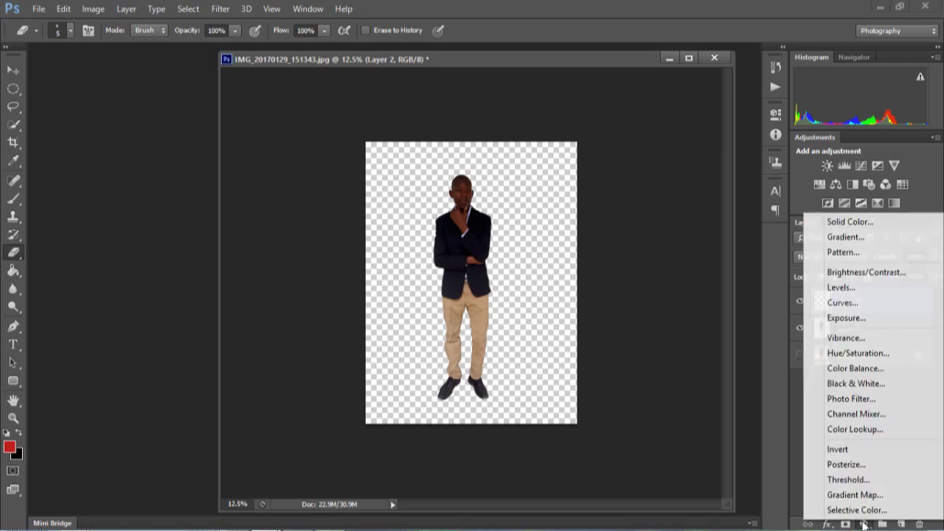
click(841, 239)
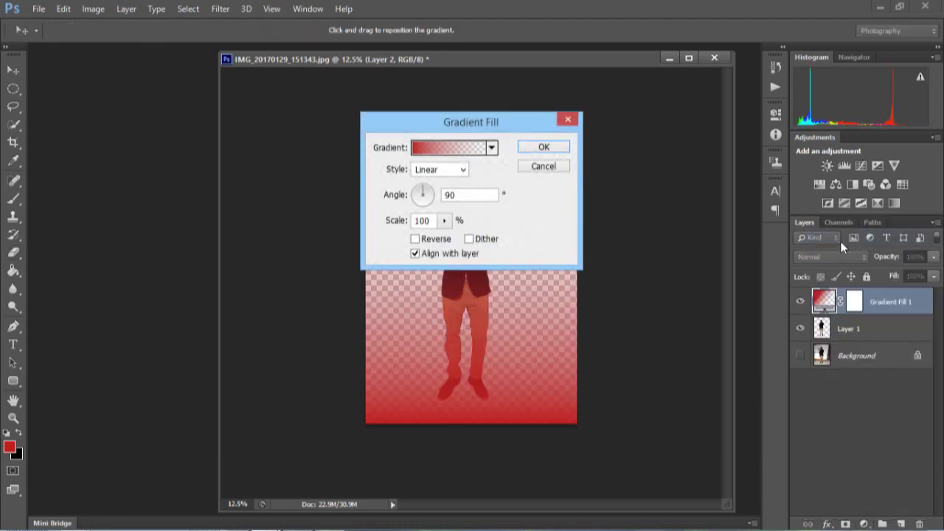
drag(524, 130, 765, 234)
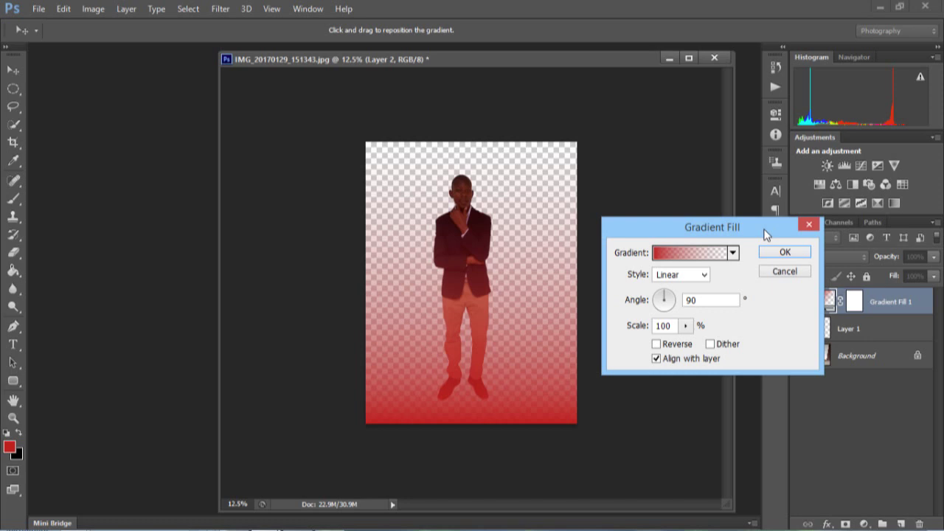
click(672, 254)
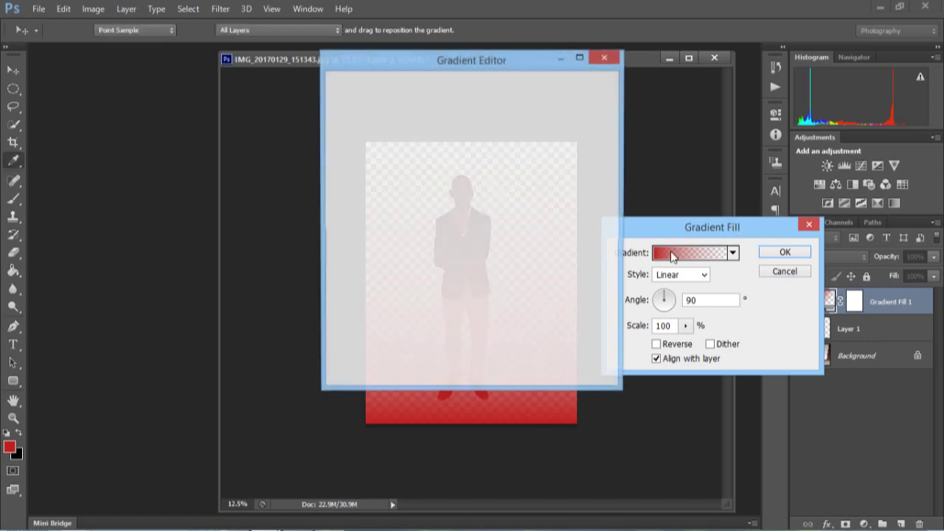
click(394, 107)
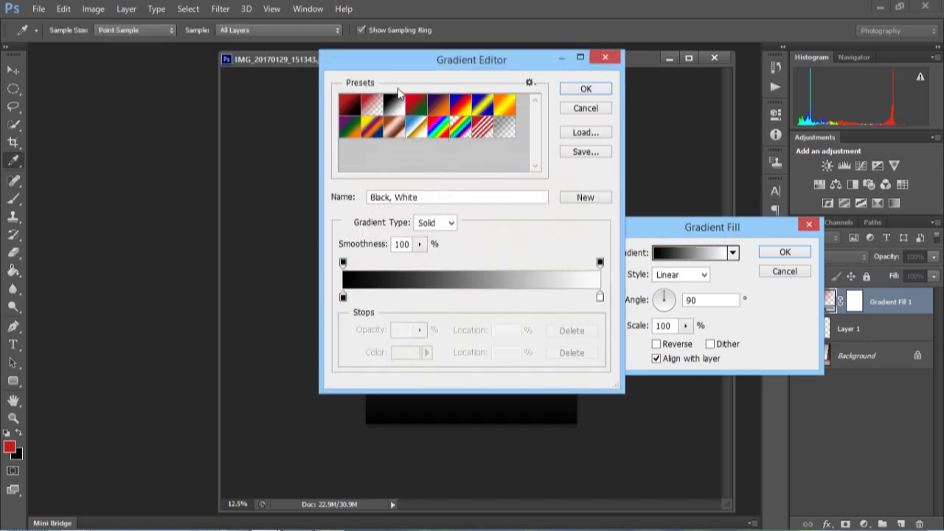
drag(391, 61, 175, 138)
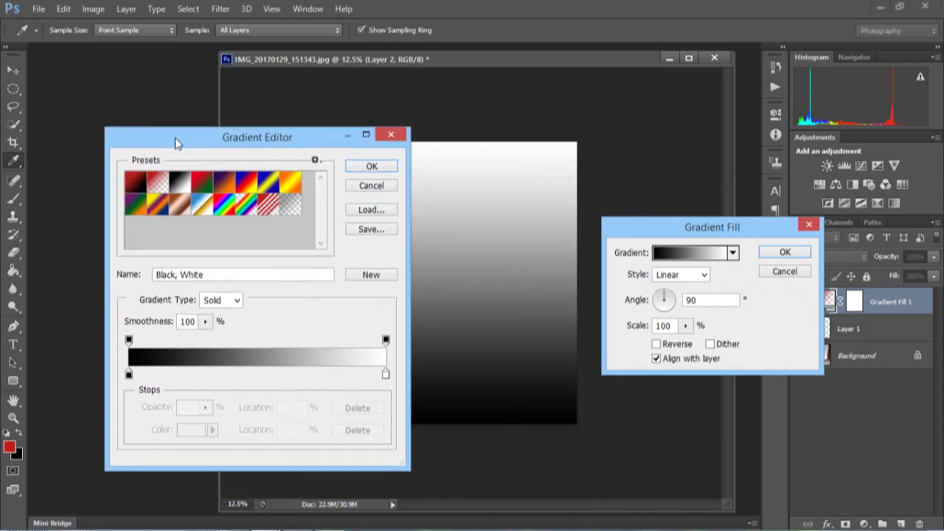
click(383, 169)
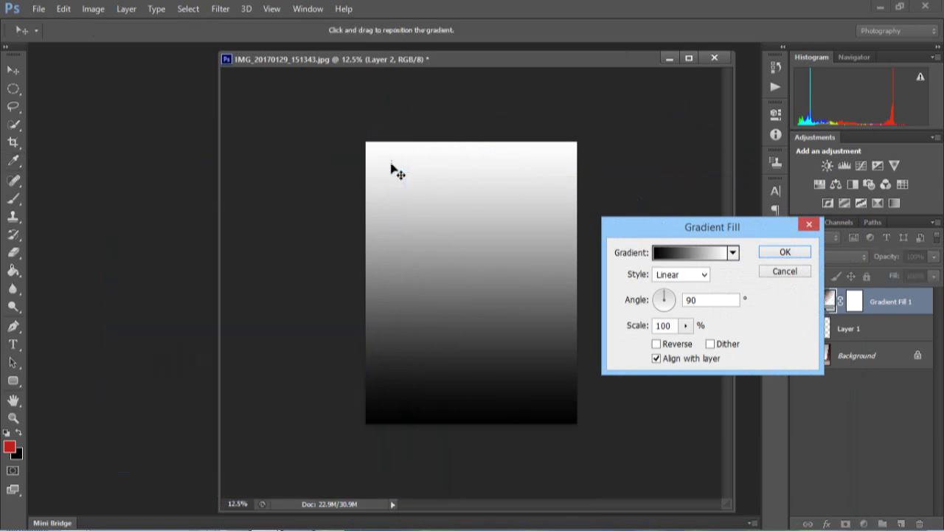
Set the gradient to Reflected style, Reverse, angle 0°, and confirm.
click(704, 276)
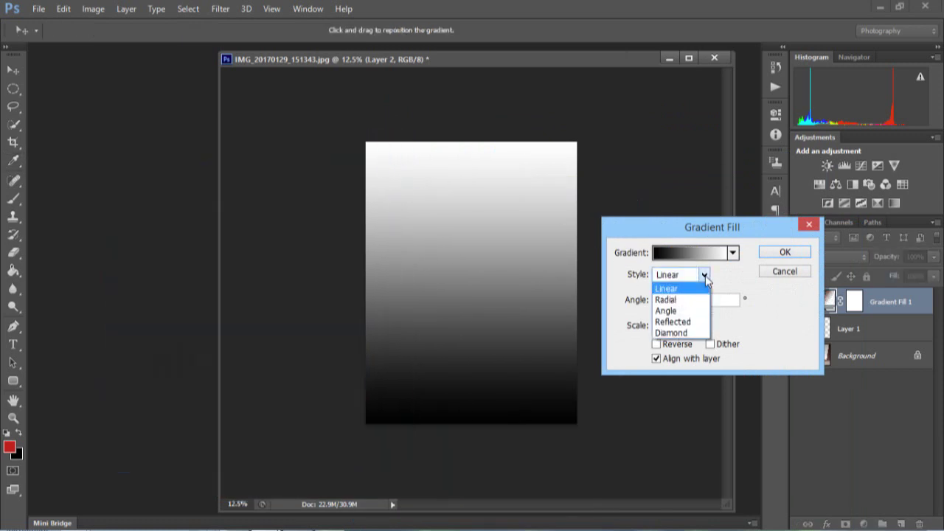
click(680, 322)
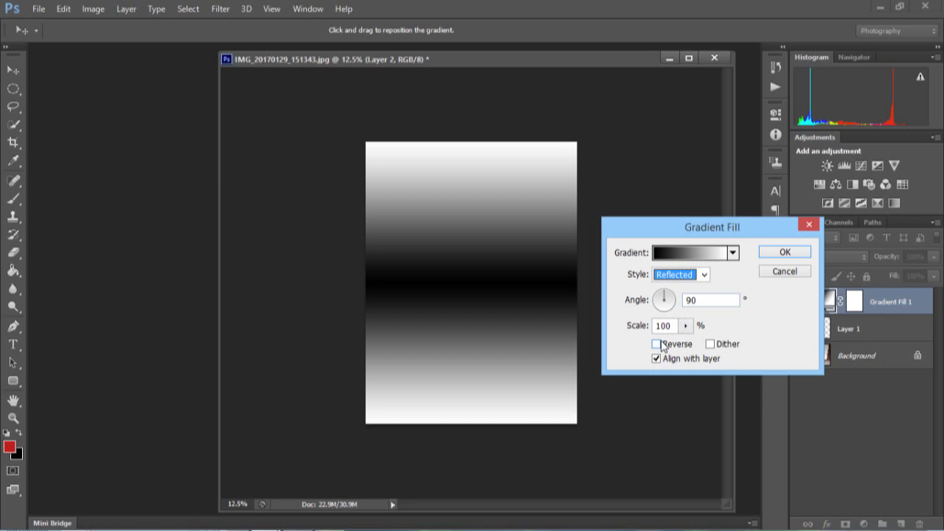
click(656, 344)
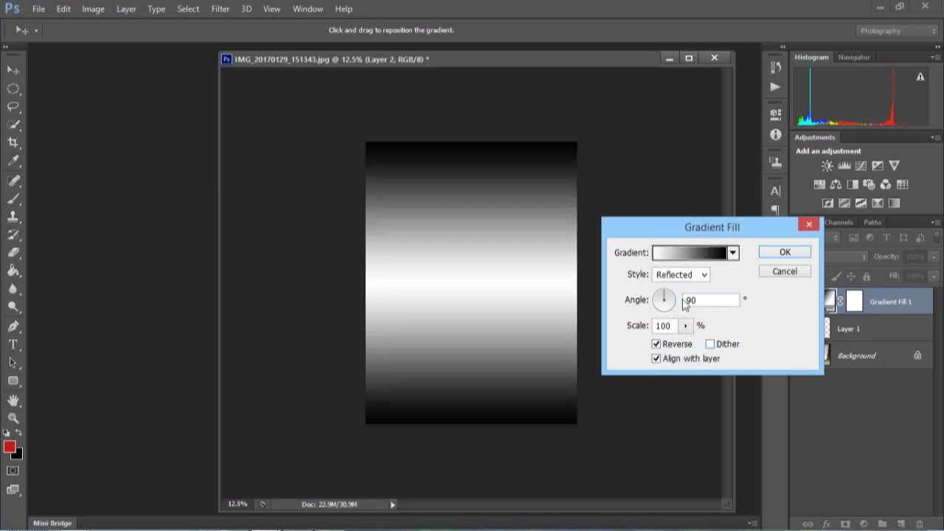
drag(664, 296, 678, 302)
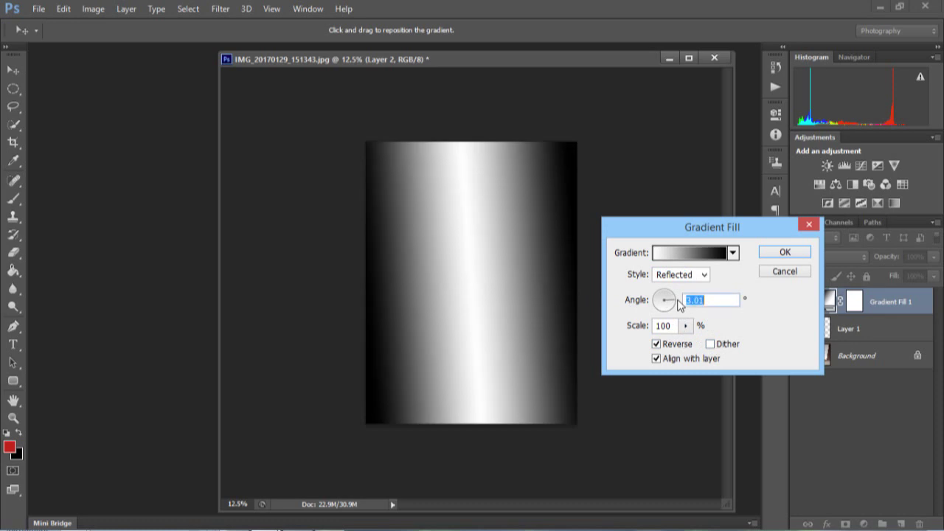
text(0)
drag(678, 306, 683, 306)
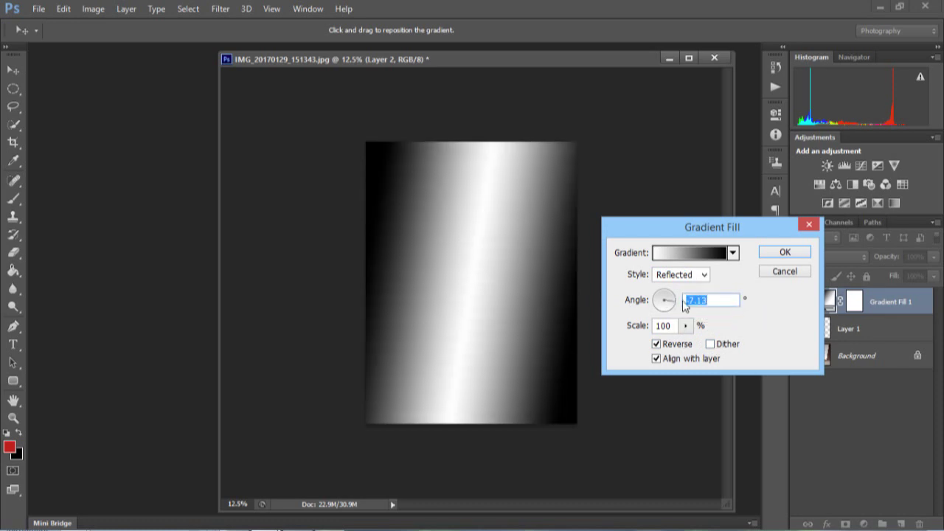
text(0)
key(Return)
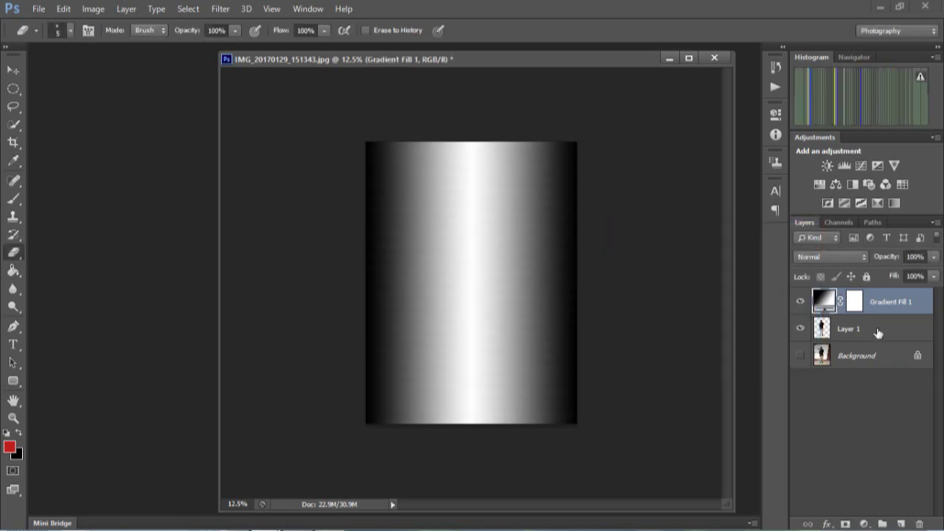
Reopen Gradient Fill 1's settings, set Scale to 327% and reposition the gradient on the canvas.
double_click(824, 304)
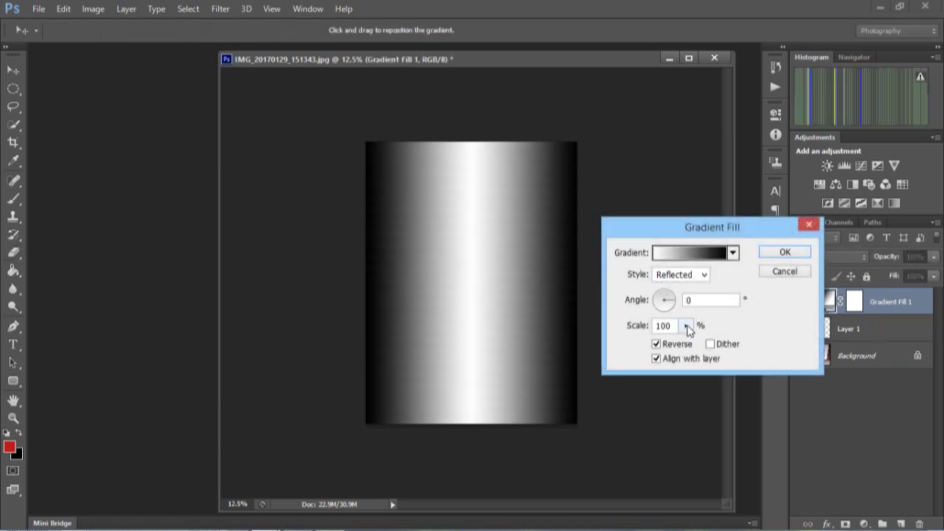
click(685, 325)
drag(687, 346, 701, 341)
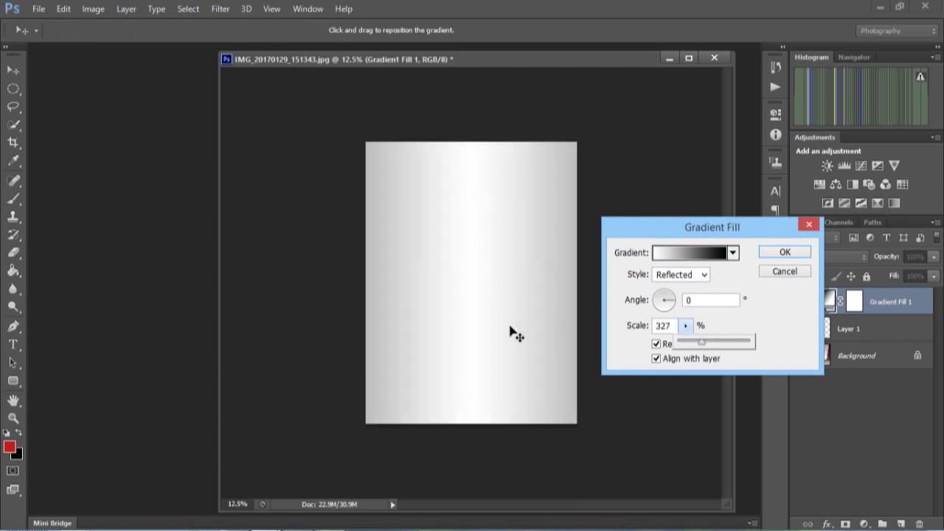
click(507, 297)
mouse_move(484, 248)
mouse_down()
mouse_move(465, 260)
mouse_move(496, 263)
mouse_up()
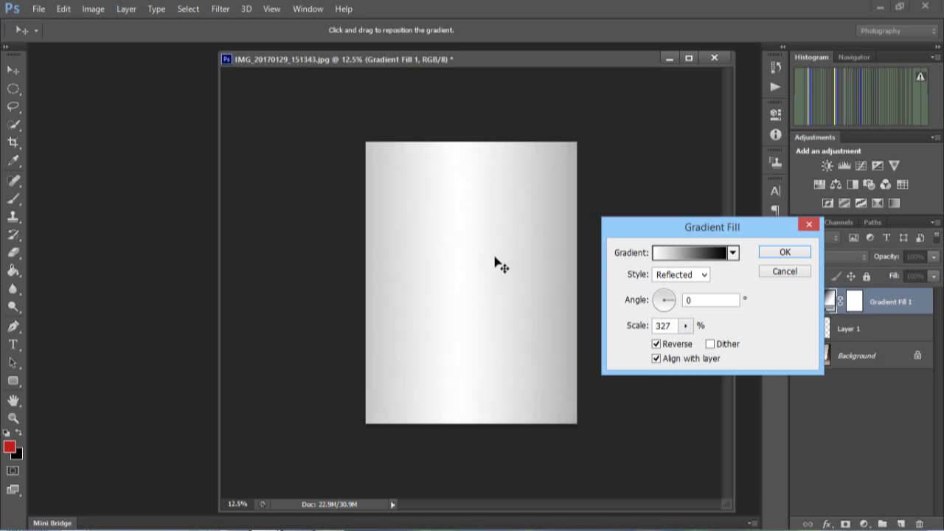
Confirm the 327% gradient and move Gradient Fill 1 beneath Layer 1, making Layer 1 active.
click(785, 254)
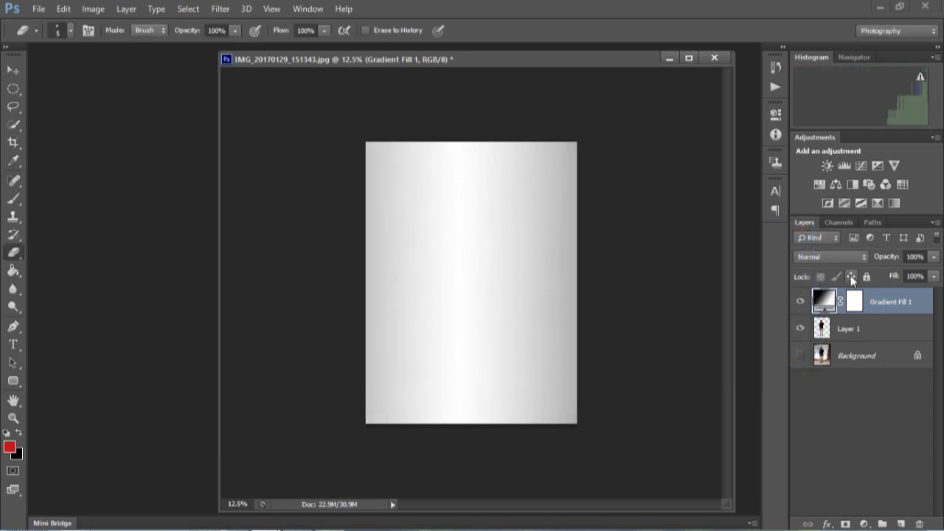
drag(883, 298, 889, 344)
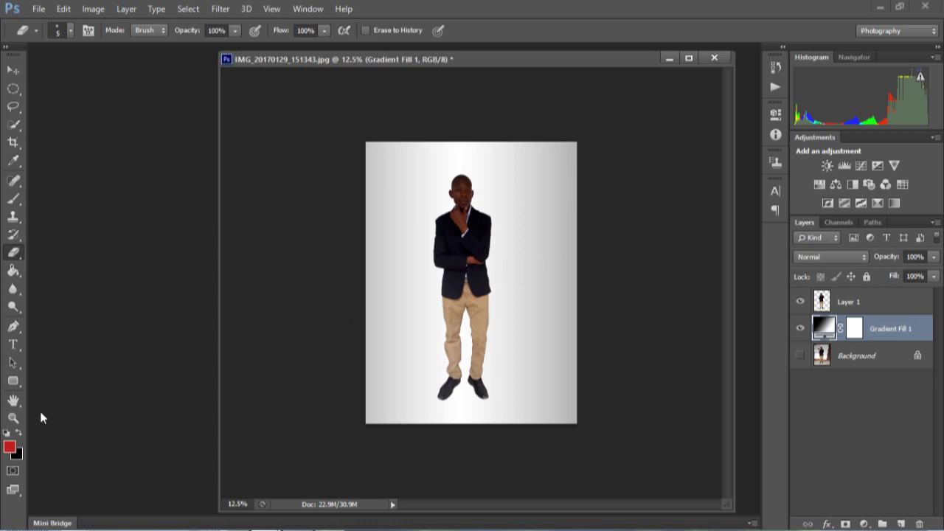
click(857, 312)
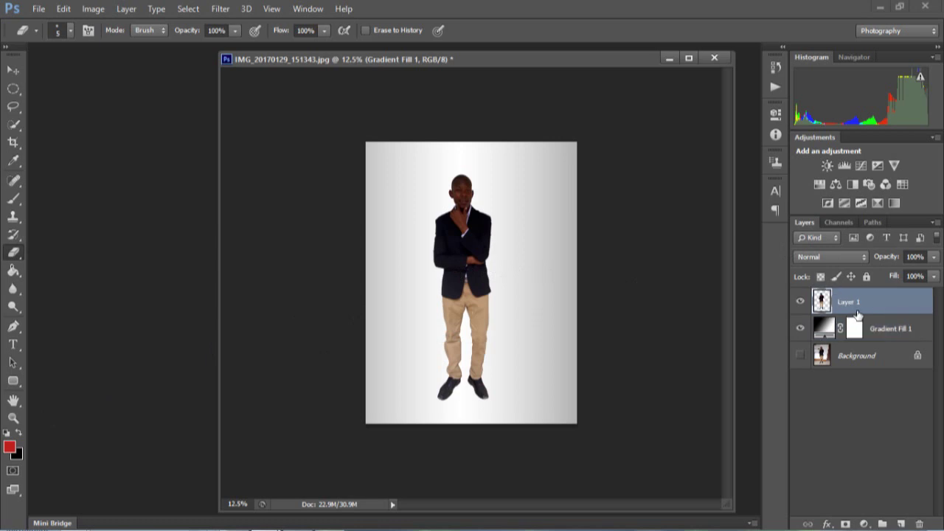
Scrubby-zoom in to inspect the jacket's cut edge, zoom back out, then undo past the gradient fill.
click(13, 418)
drag(514, 235, 587, 244)
drag(381, 285, 474, 312)
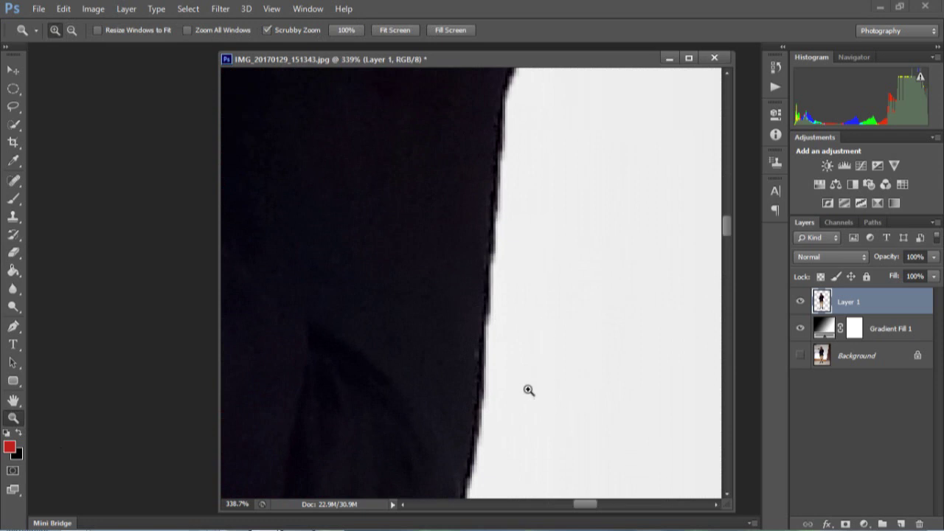
drag(722, 234, 735, 414)
drag(489, 386, 343, 271)
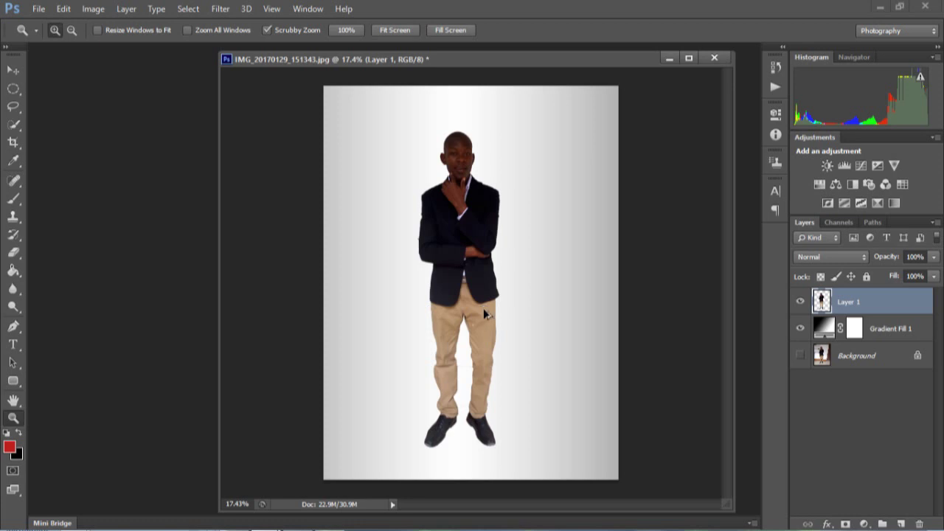
key(ctrl+alt+z)
key(ctrl+alt+z)
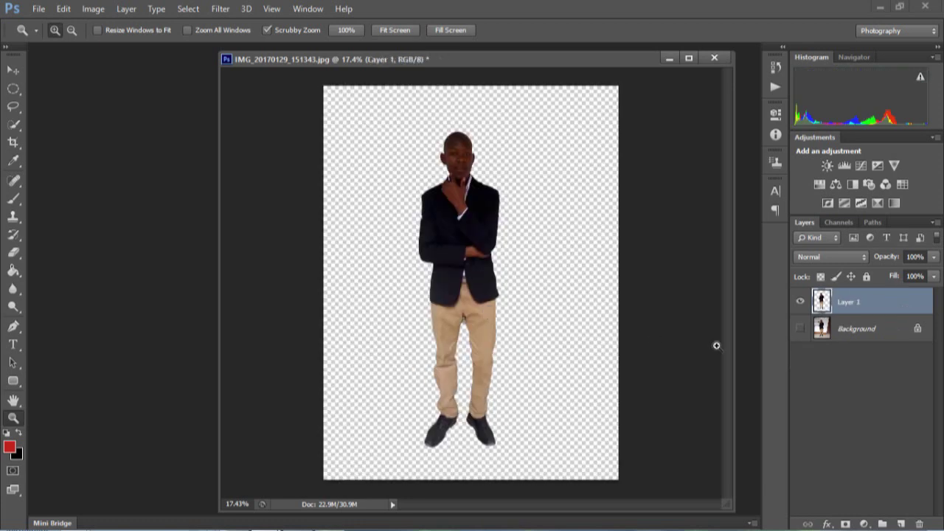
Toggle the Background layer on and off to compare with the original photo, leaving it visible.
click(799, 328)
click(799, 328)
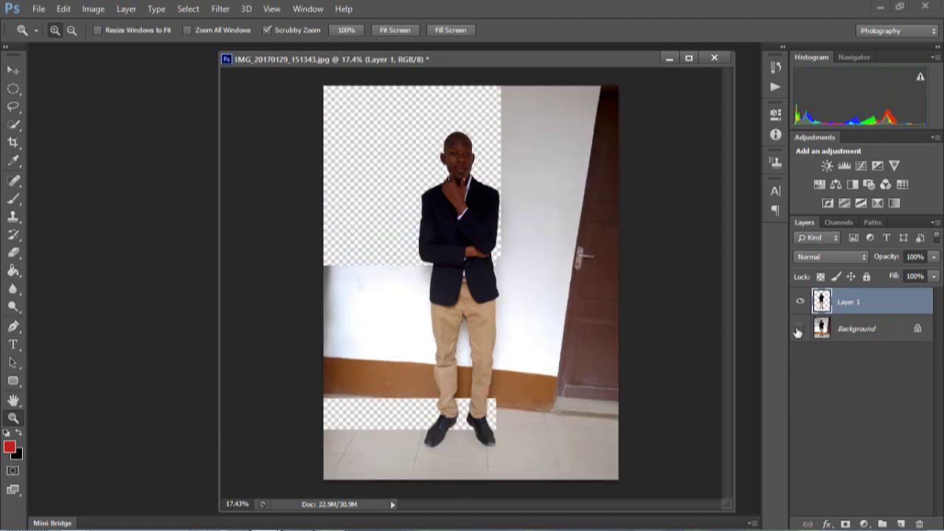
click(800, 329)
click(799, 328)
click(799, 328)
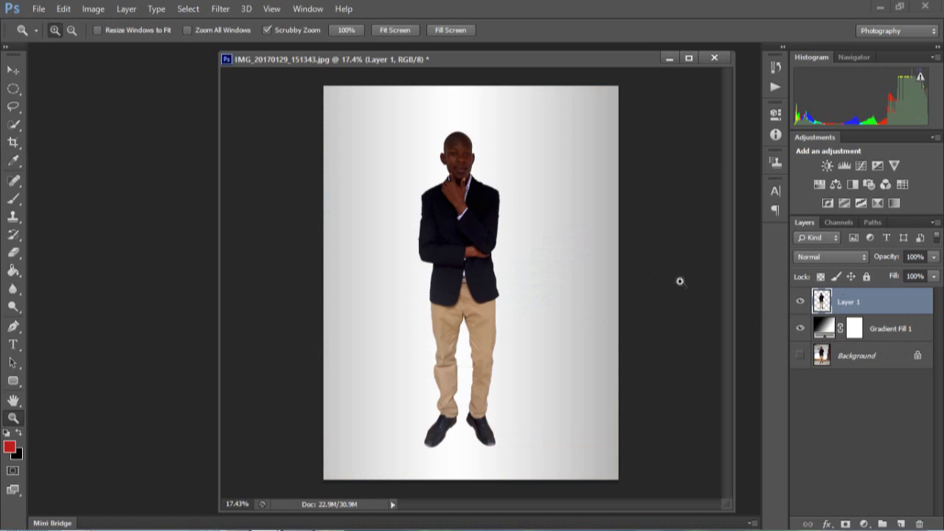
click(802, 357)
click(14, 127)
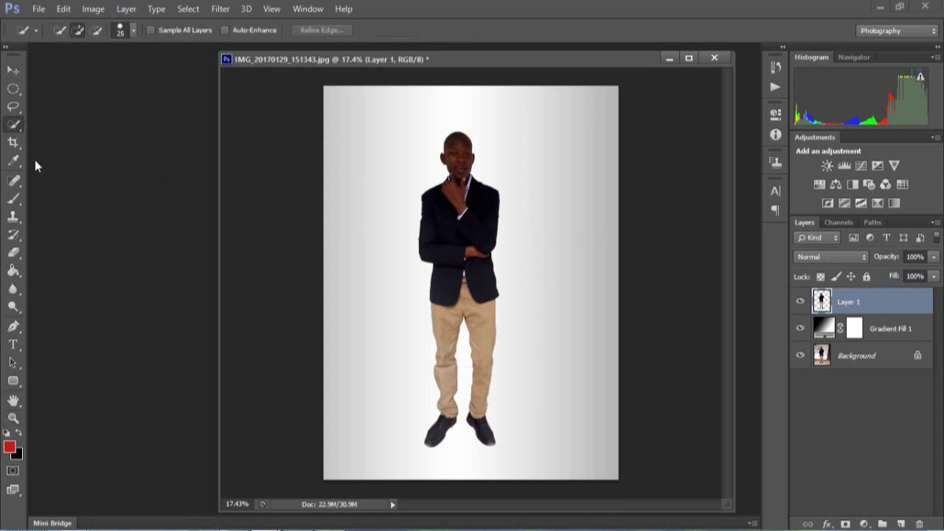
mouse_move(458, 137)
mouse_down()
mouse_move(447, 171)
mouse_move(489, 295)
mouse_move(424, 258)
mouse_move(481, 410)
mouse_move(464, 430)
mouse_move(490, 402)
mouse_move(442, 441)
mouse_move(454, 320)
mouse_move(492, 404)
mouse_move(485, 428)
mouse_move(430, 440)
mouse_up()
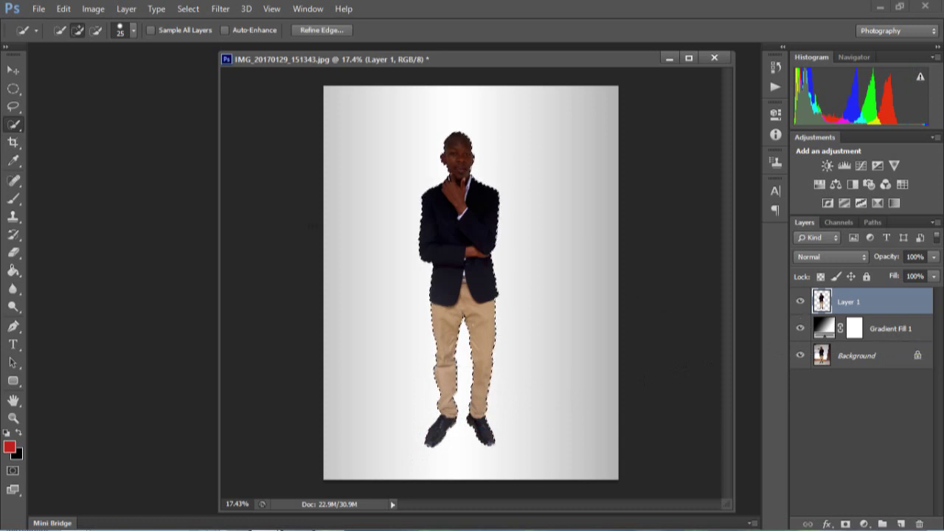
click(13, 252)
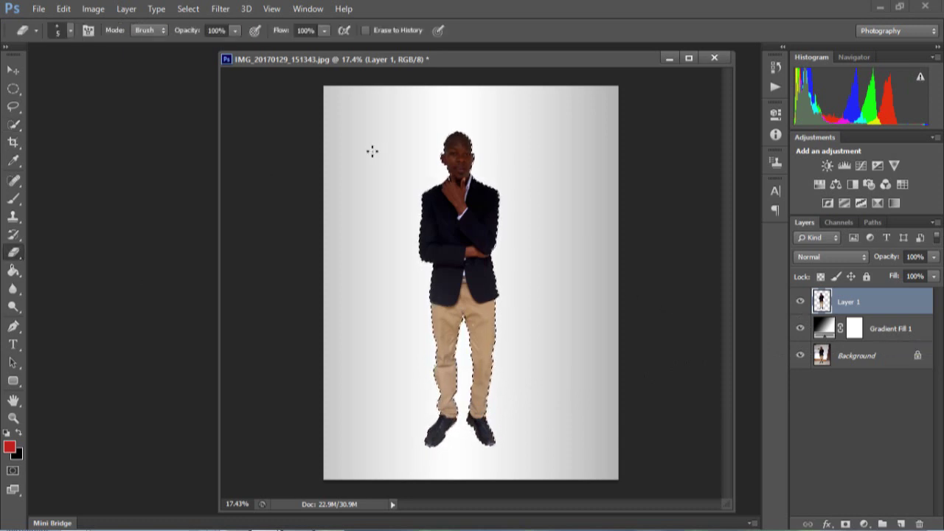
mouse_move(361, 226)
mouse_down()
mouse_move(535, 188)
mouse_move(422, 198)
mouse_up()
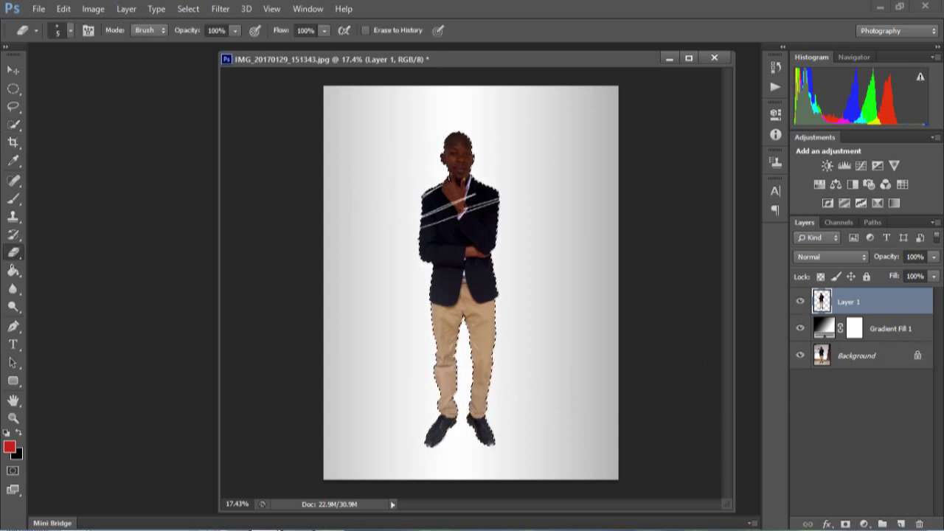
key(ctrl+z)
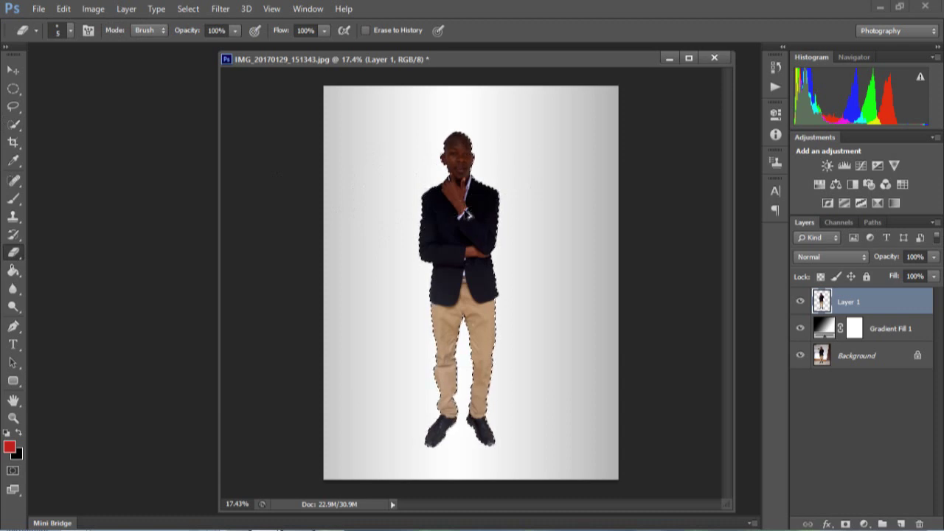
key(ctrl+d)
key(alt+bracketleft)
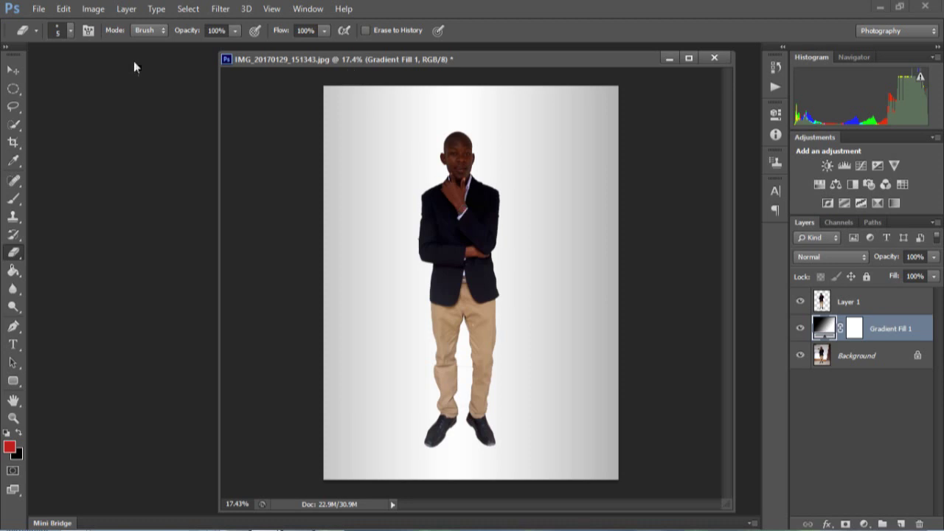
click(17, 108)
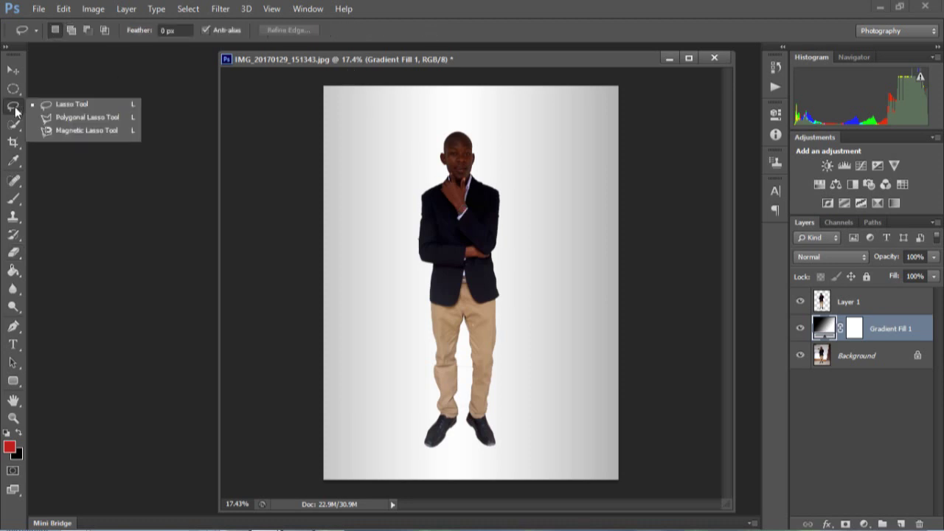
Zoomed in, outline the banded patch below the glowing tip with the Magnetic Lasso.
click(55, 130)
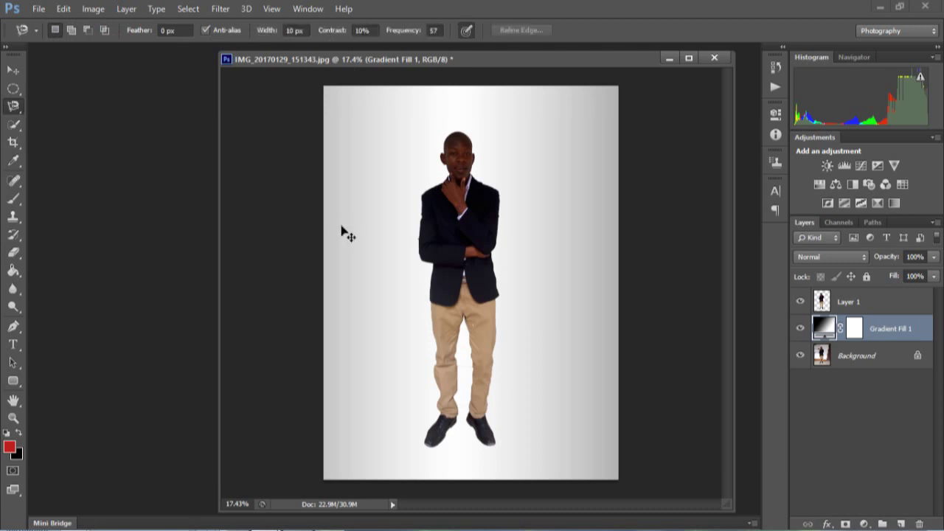
scroll(342, 233, up, 8)
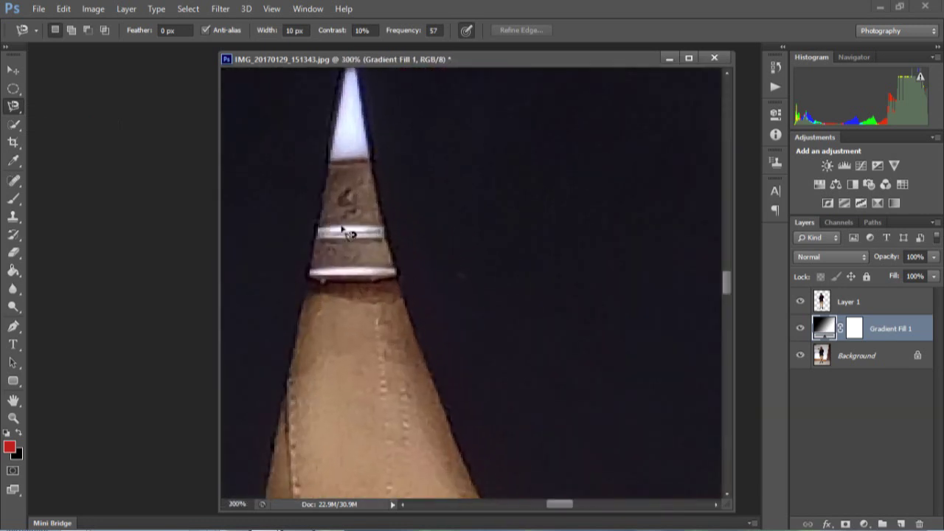
click(329, 159)
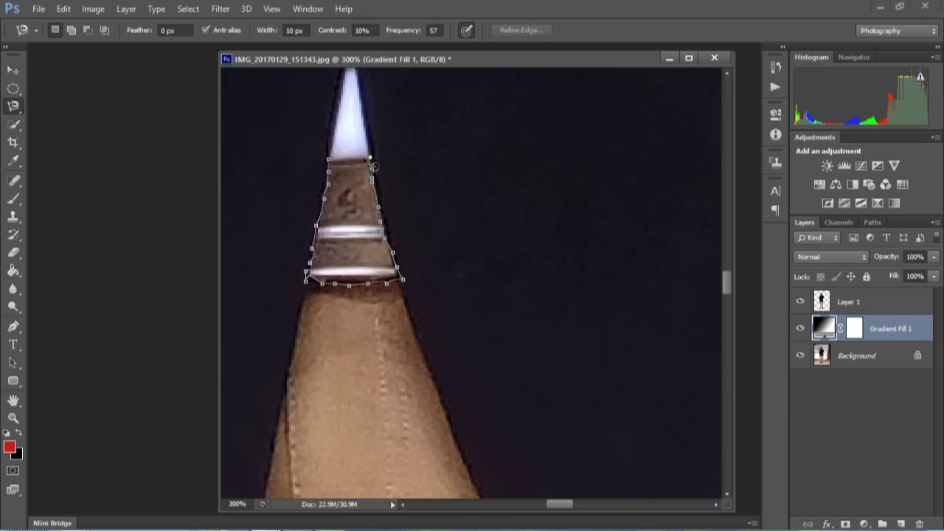
click(329, 161)
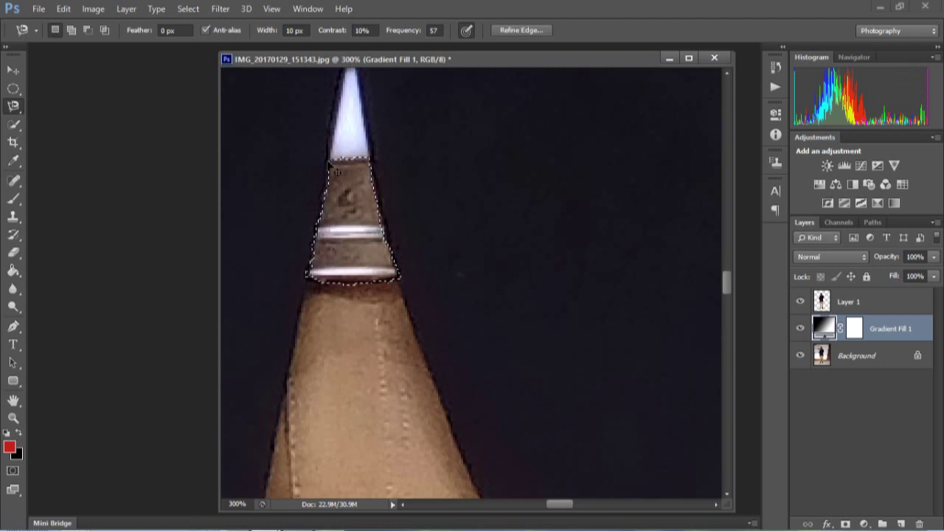
Try duplicating (then undoing) and deleting the selected patch, dismissing the not-editable error.
key(ctrl+j)
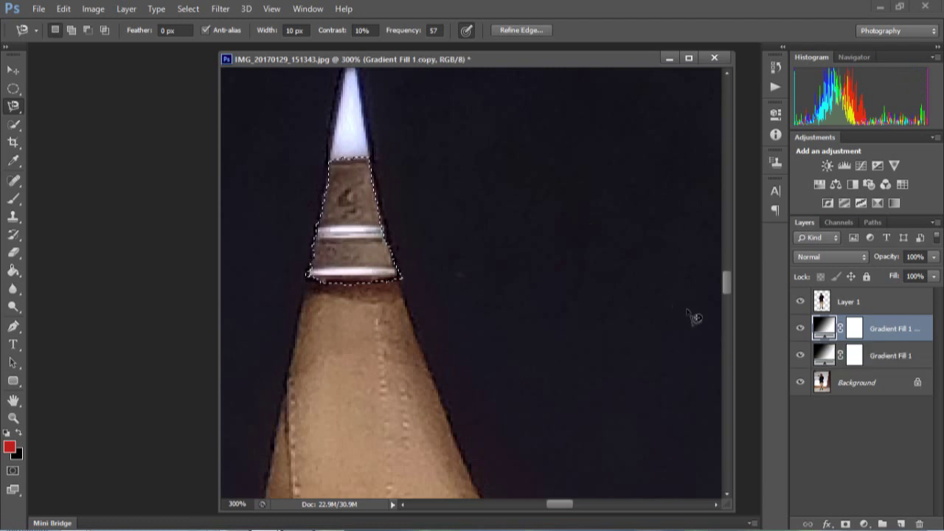
key(ctrl+z)
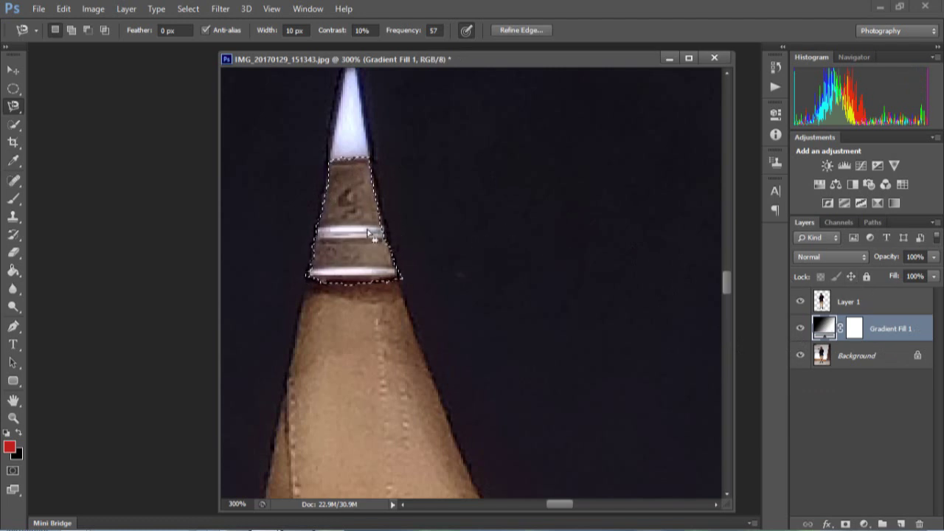
key(Delete)
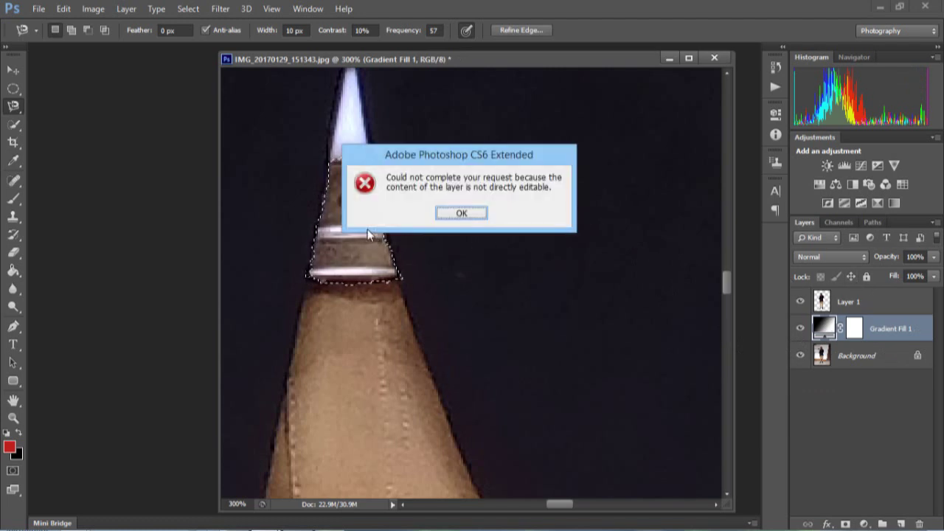
click(450, 213)
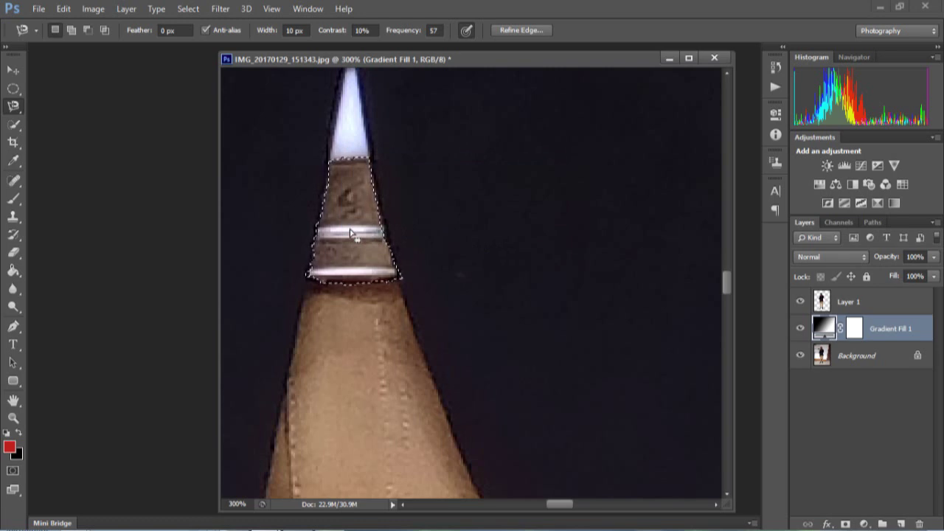
drag(725, 281, 720, 362)
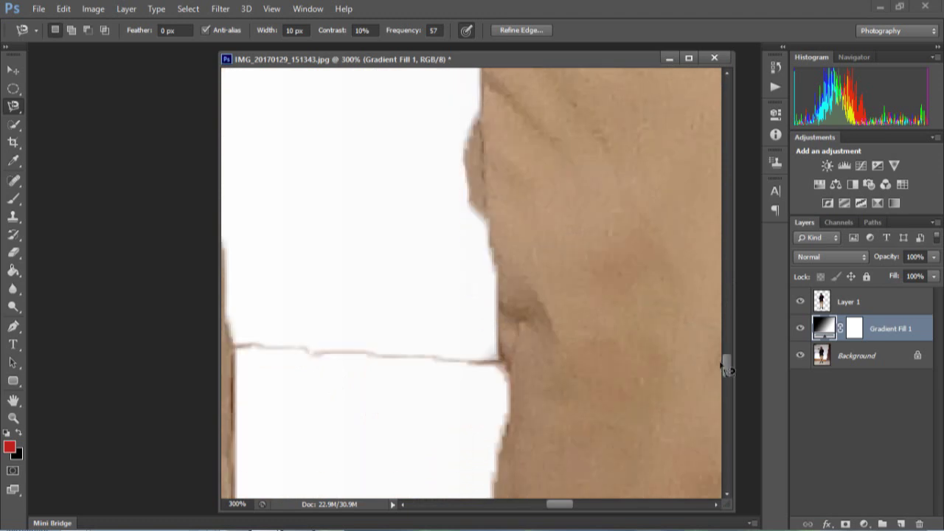
click(885, 304)
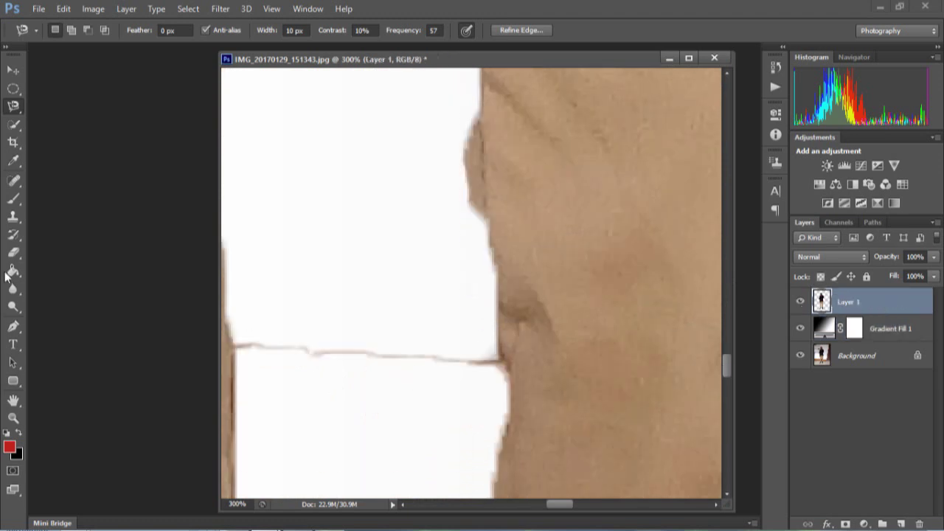
click(10, 251)
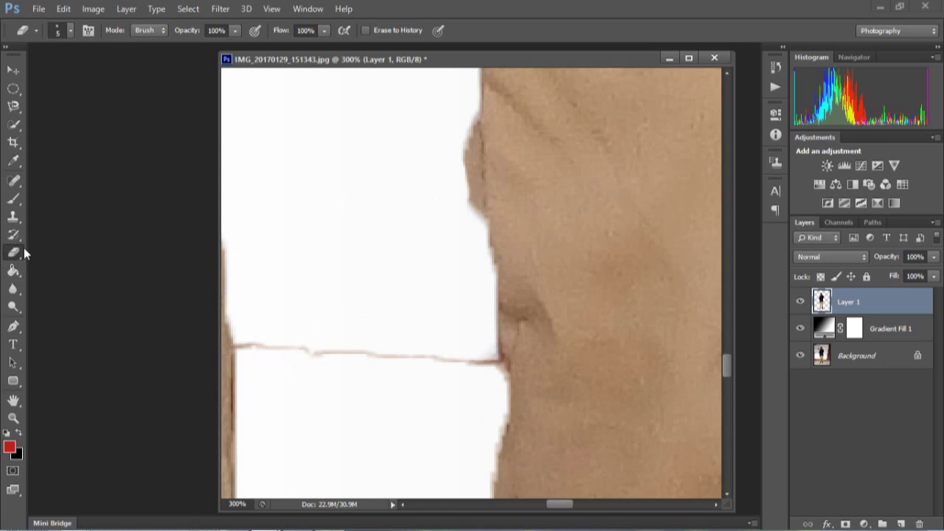
key(ctrl+minus)
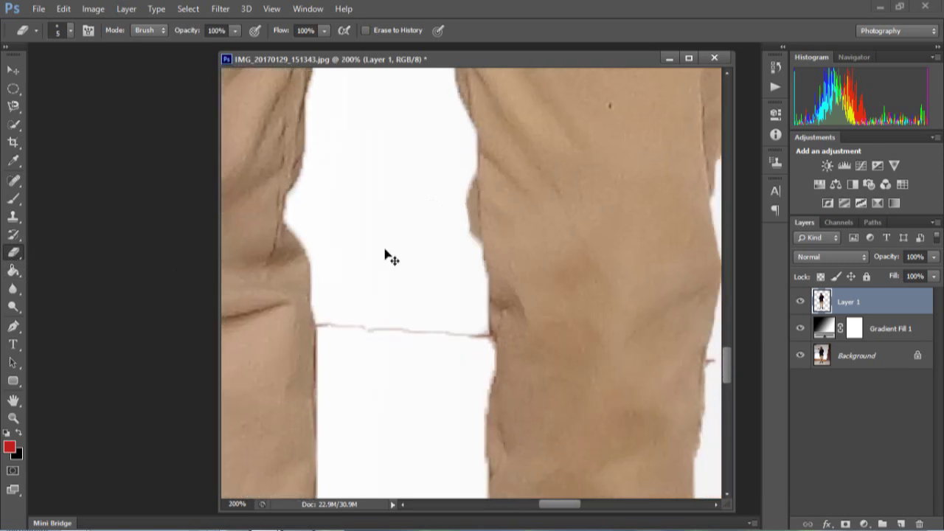
key(ctrl+minus)
key(ctrl+minus)
key(ctrl+minus)
key(ctrl+minus)
key(ctrl+minus)
key(ctrl+minus)
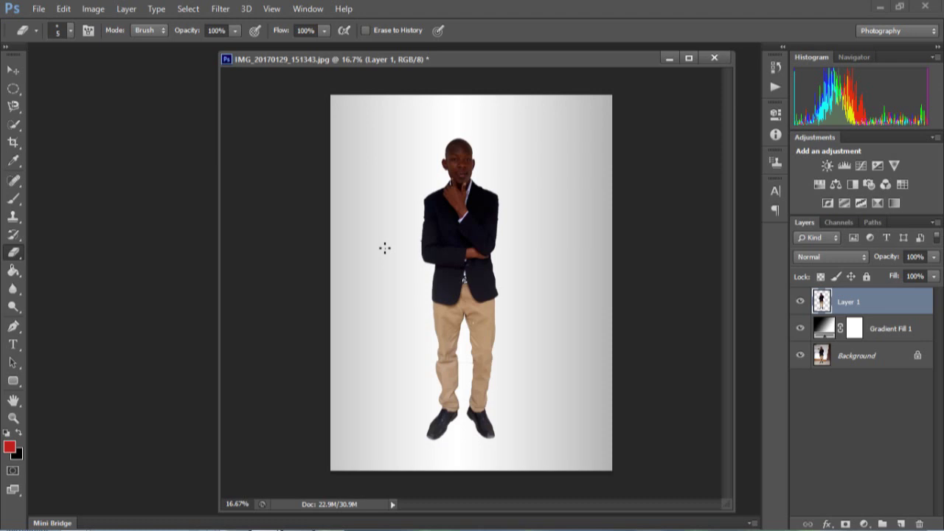
mouse_move(295, 525)
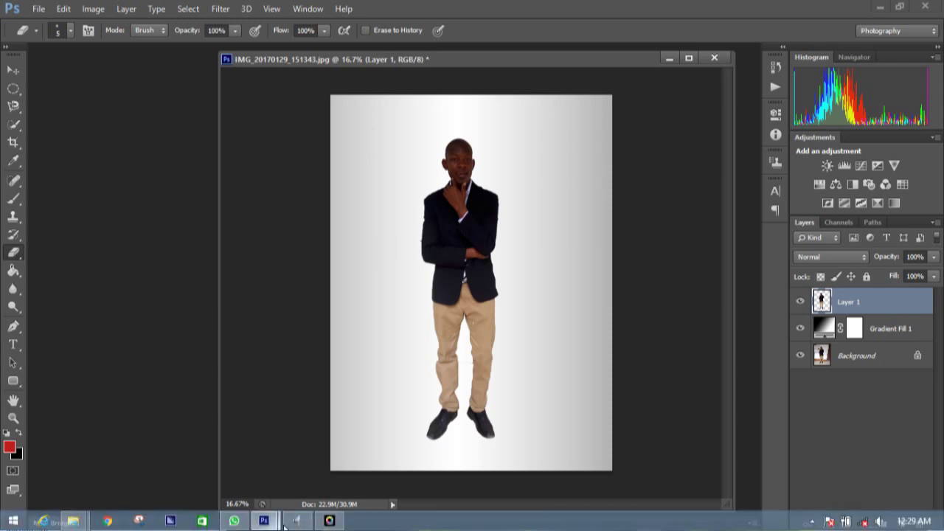